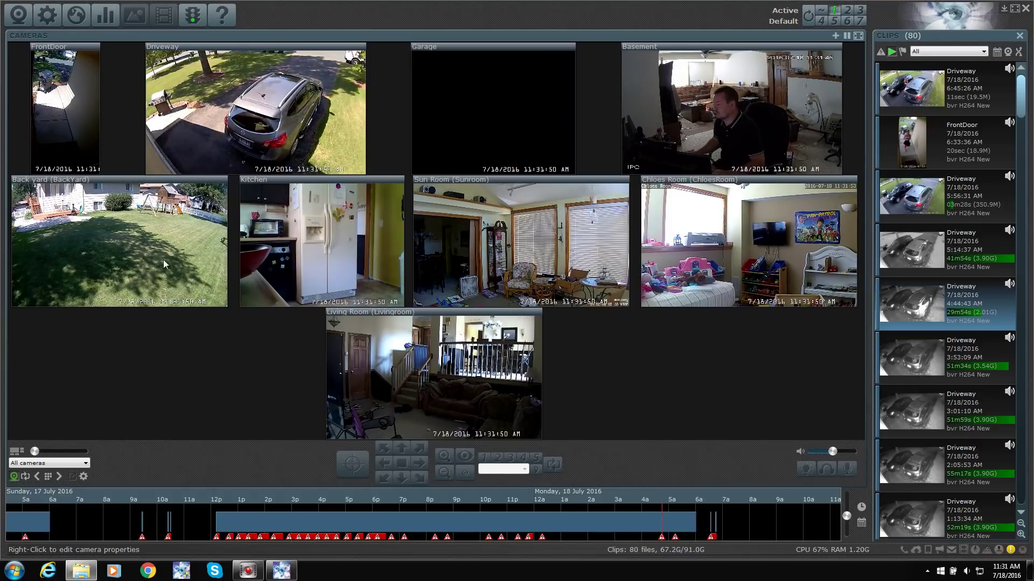
double_click(66, 102)
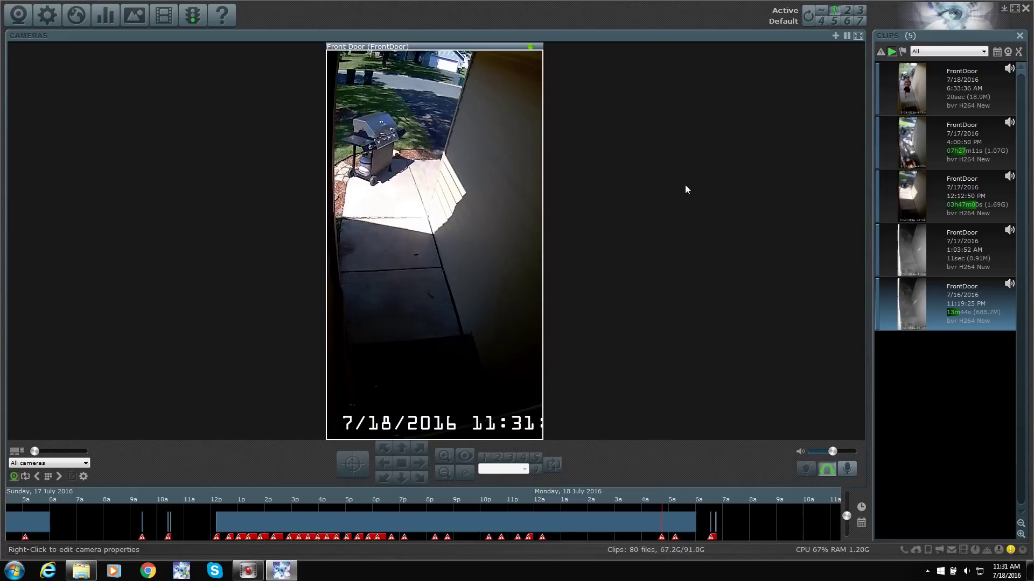
click(655, 178)
double_click(113, 245)
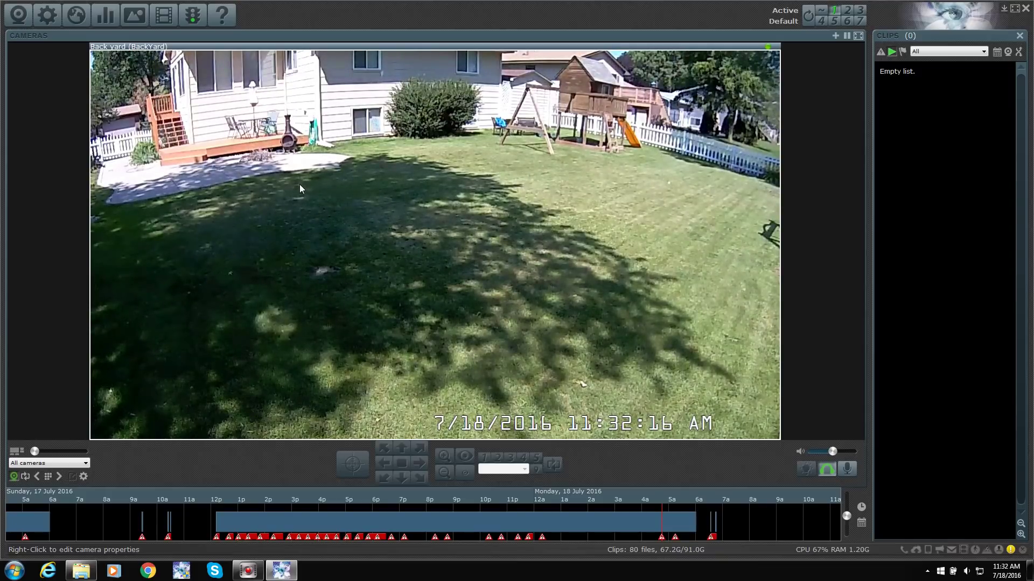
click(821, 170)
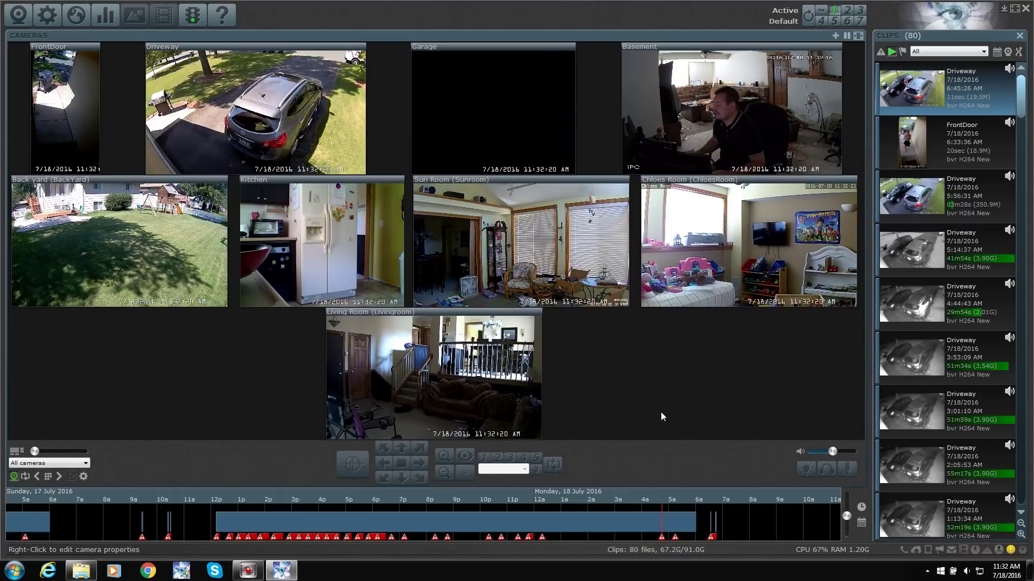
click(547, 263)
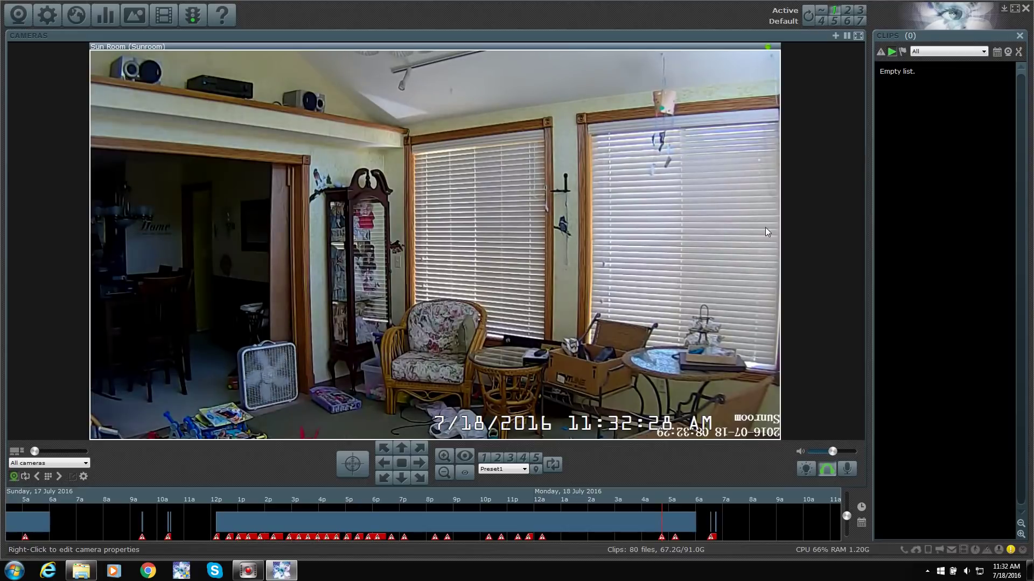
click(384, 467)
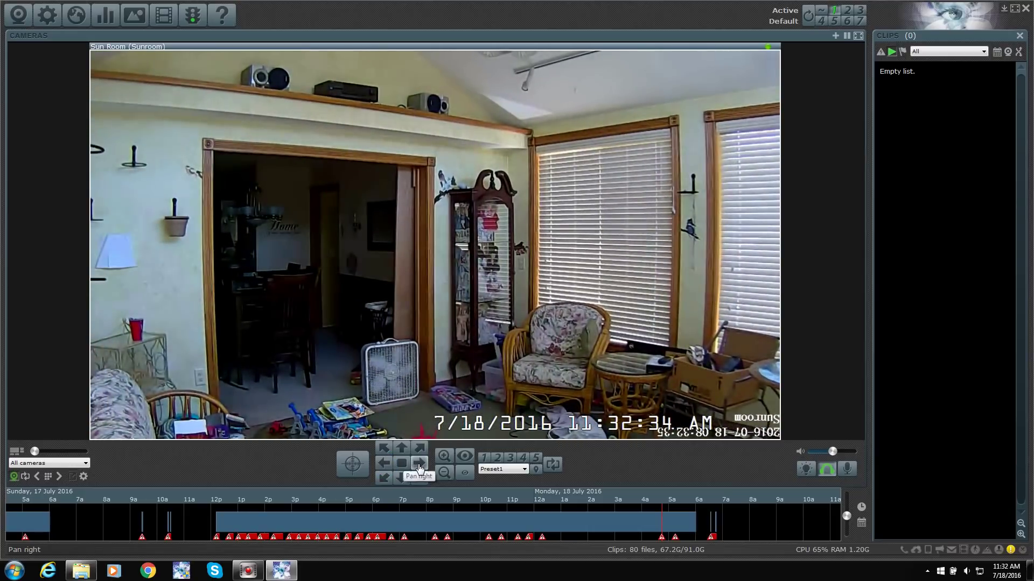
click(419, 465)
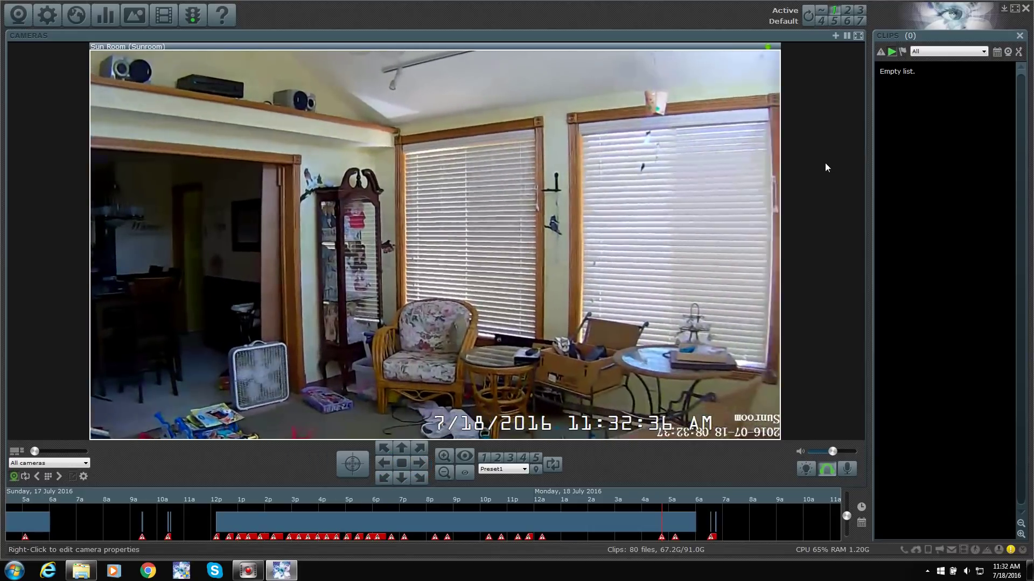
click(825, 163)
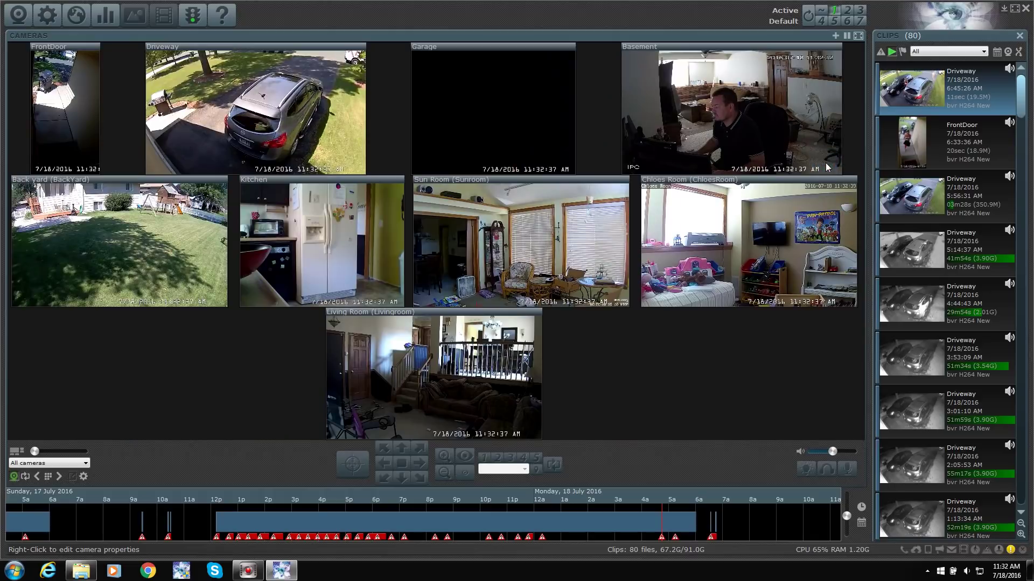
click(357, 226)
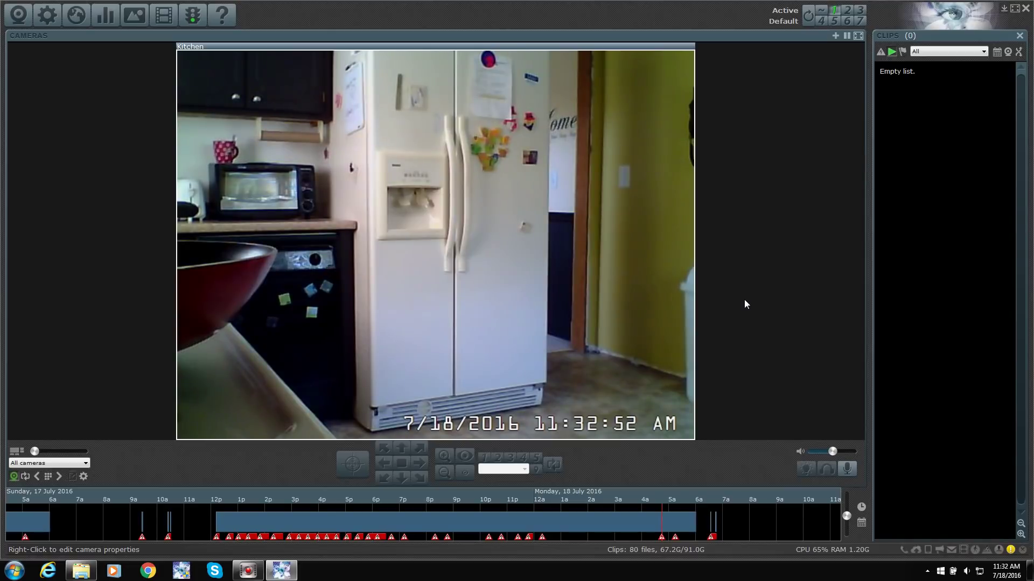
click(754, 247)
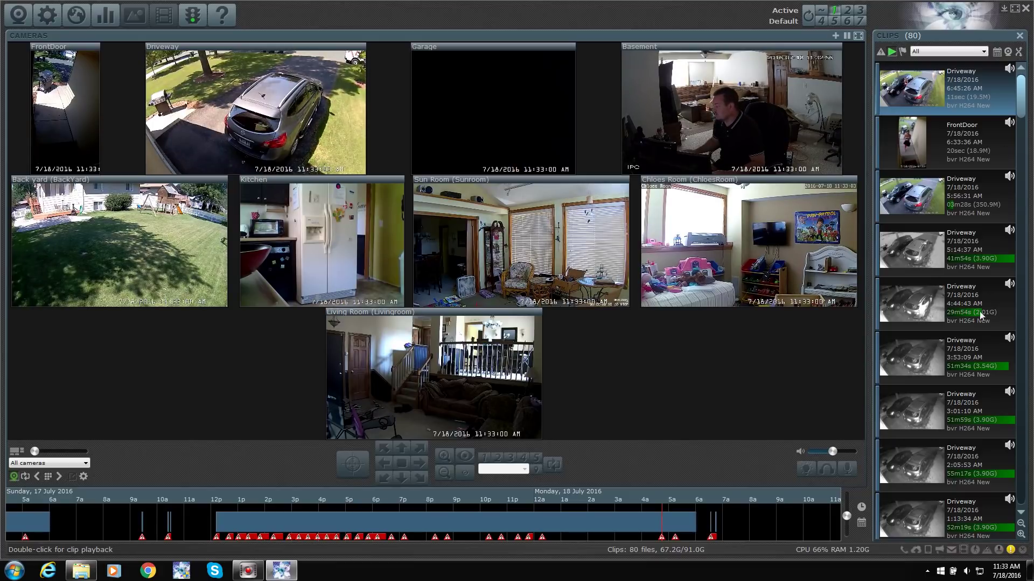
click(1024, 143)
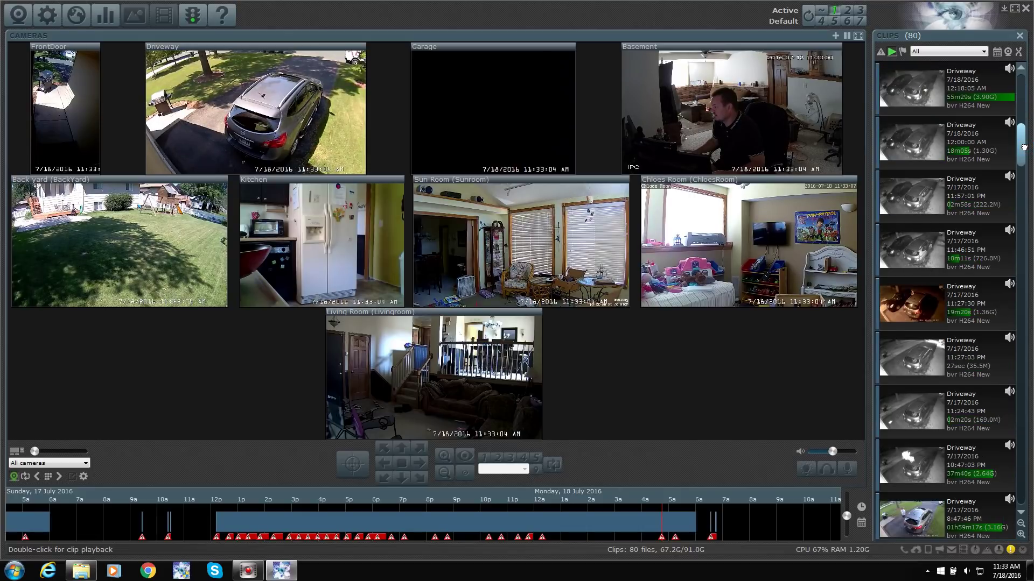
mouse_move(1023, 143)
mouse_down()
mouse_move(1019, 99)
mouse_move(1021, 162)
mouse_up()
scroll(1021, 161, up, 1)
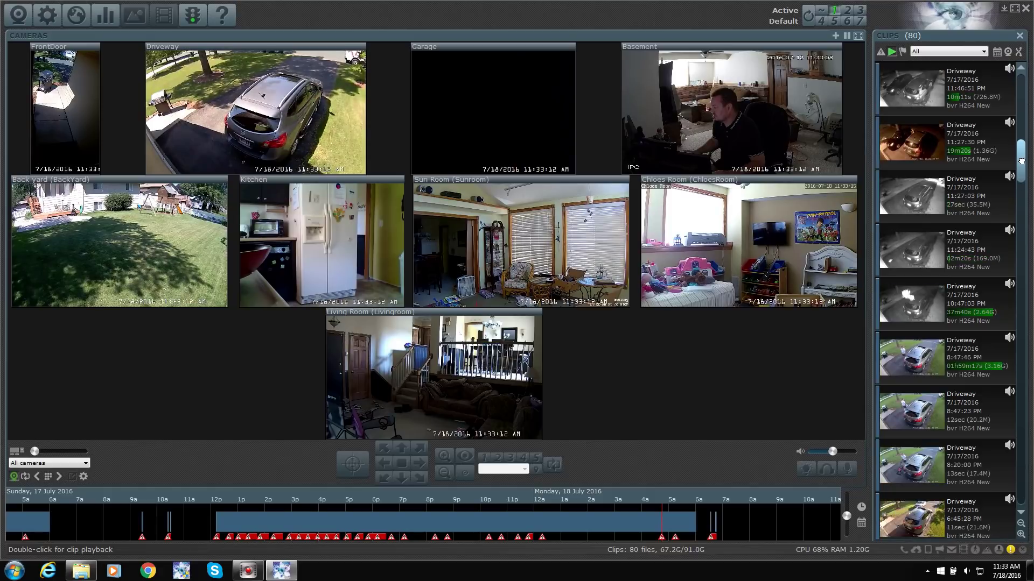
scroll(1021, 161, down, 1)
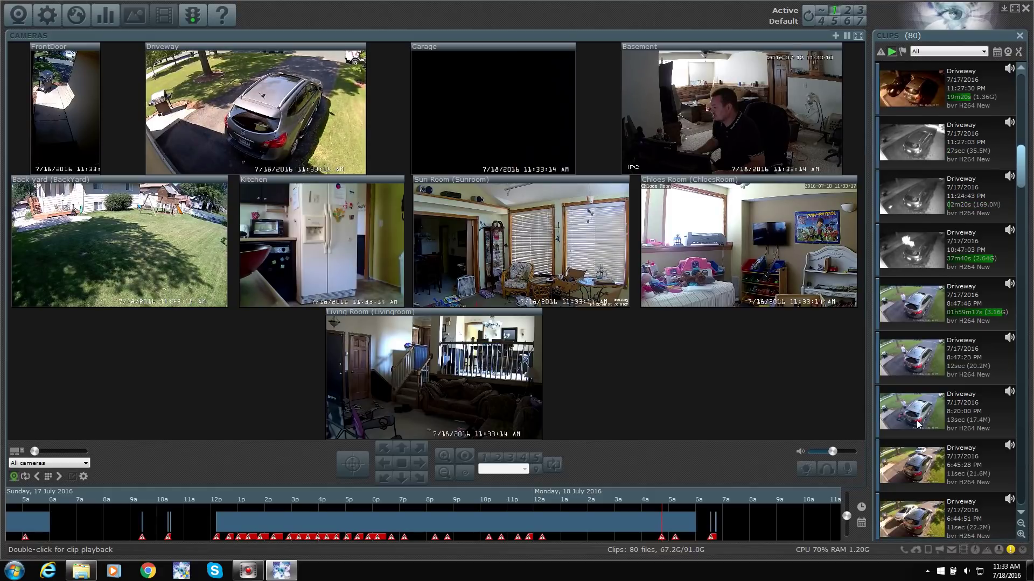
double_click(905, 407)
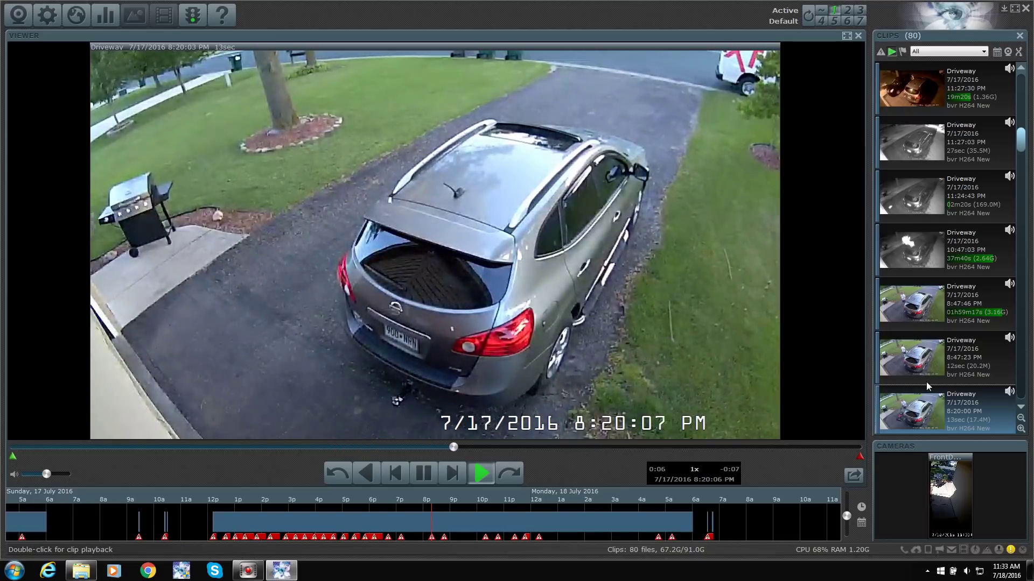
double_click(909, 300)
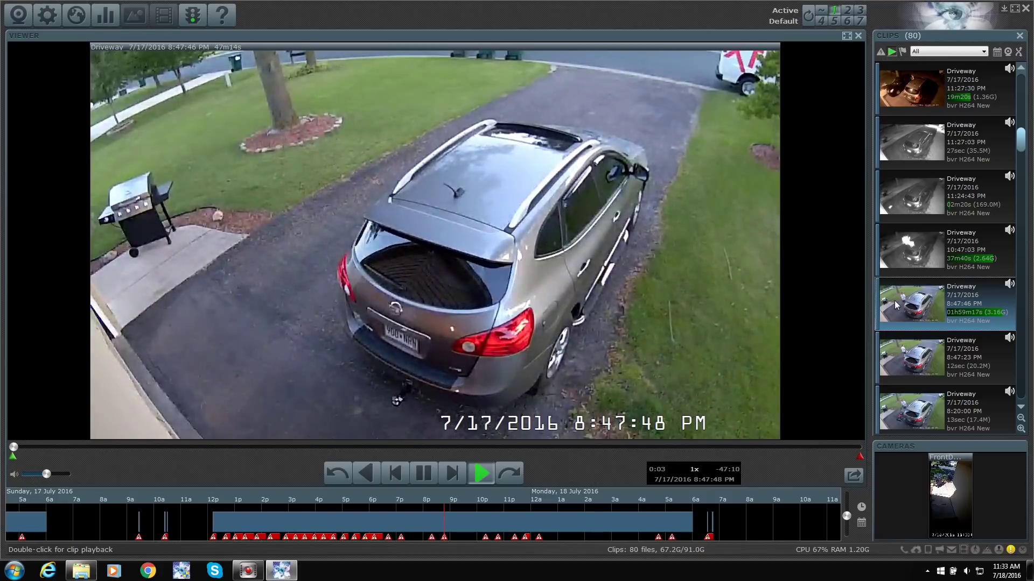
click(816, 290)
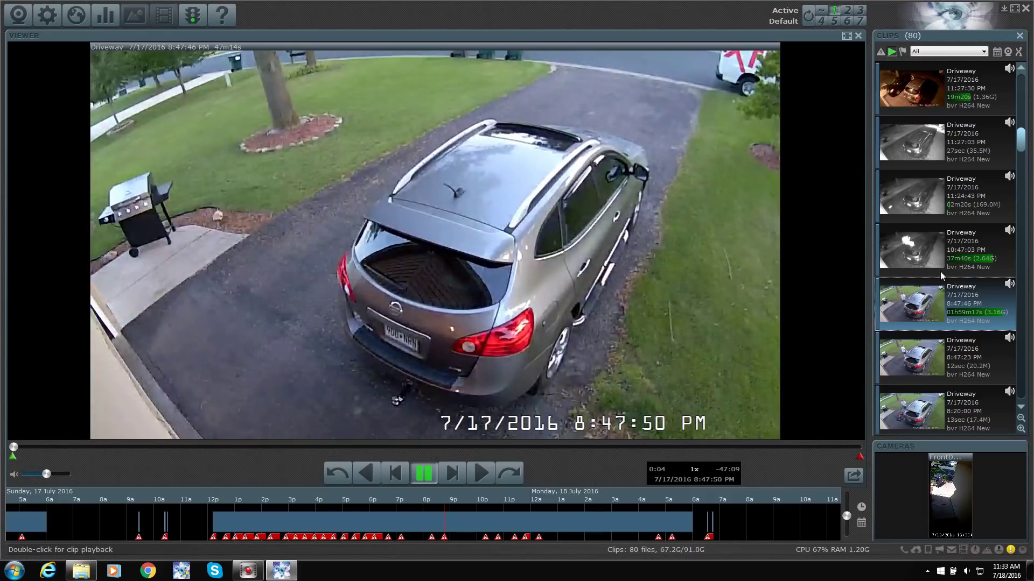
double_click(963, 143)
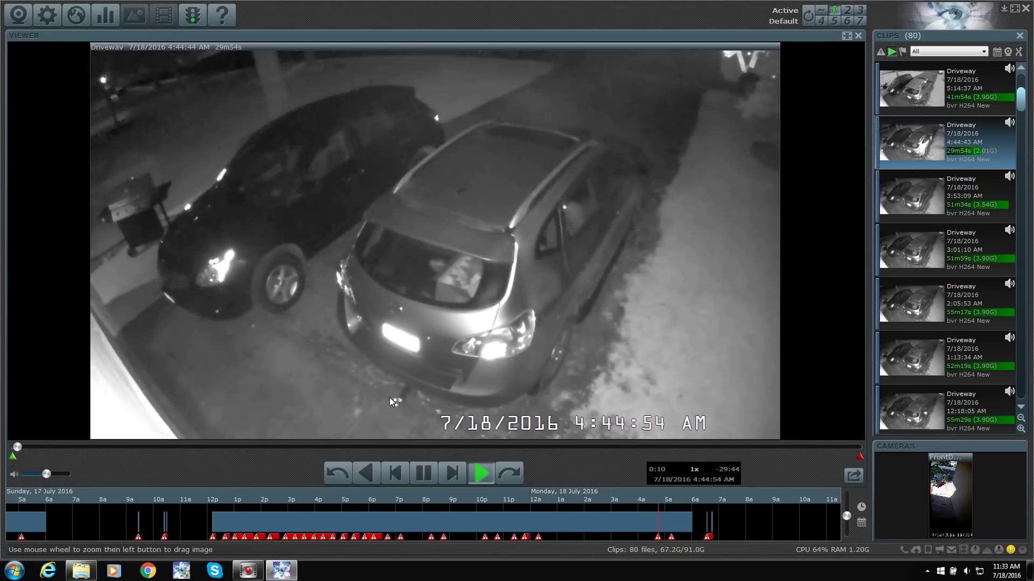
click(860, 36)
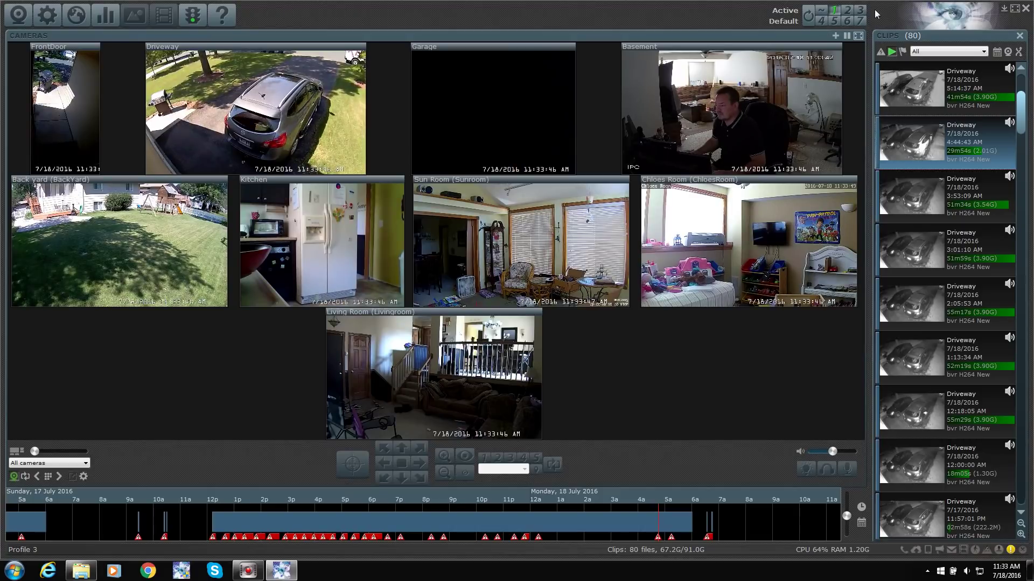
Start adding a new camera with audio turned on and accept its name and options
click(835, 36)
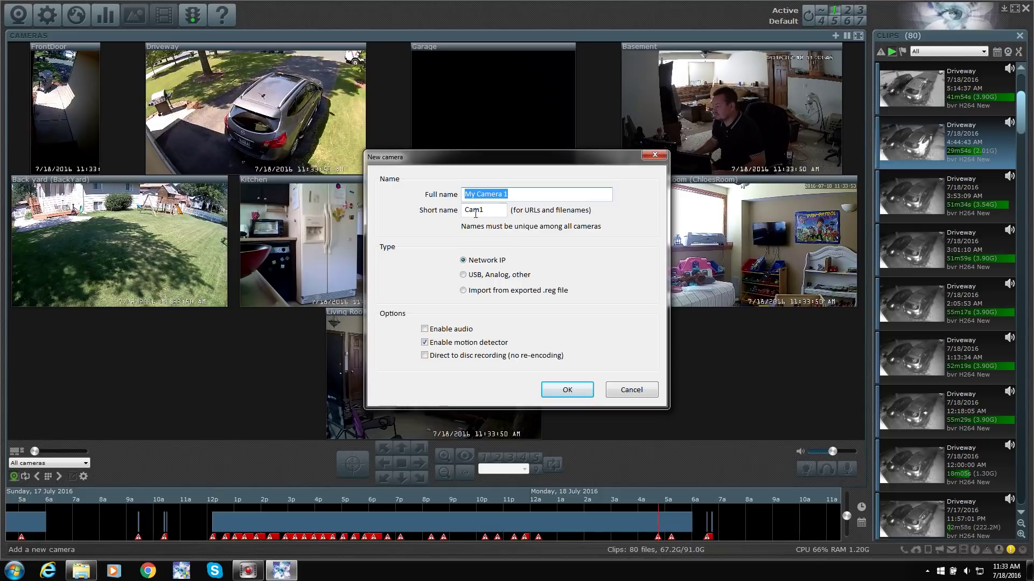
click(425, 329)
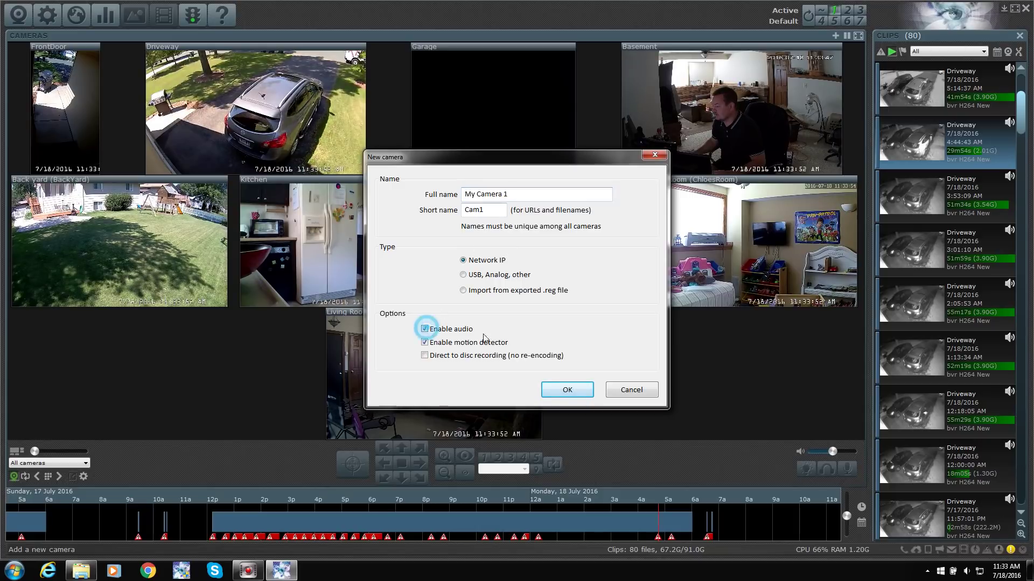
click(547, 389)
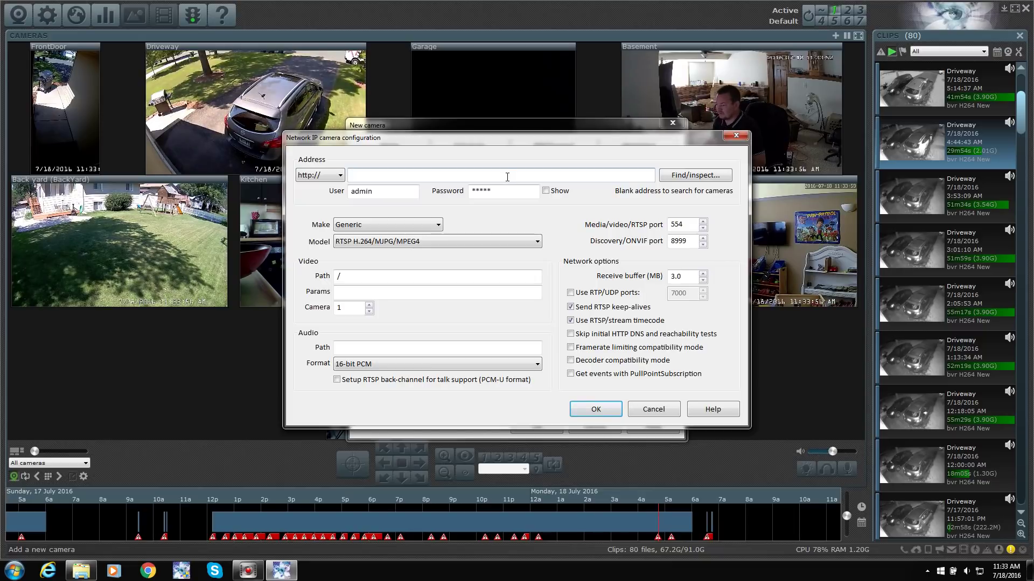
Try Internet Eye as the camera make, keeping its only model, and select the video path field
click(431, 227)
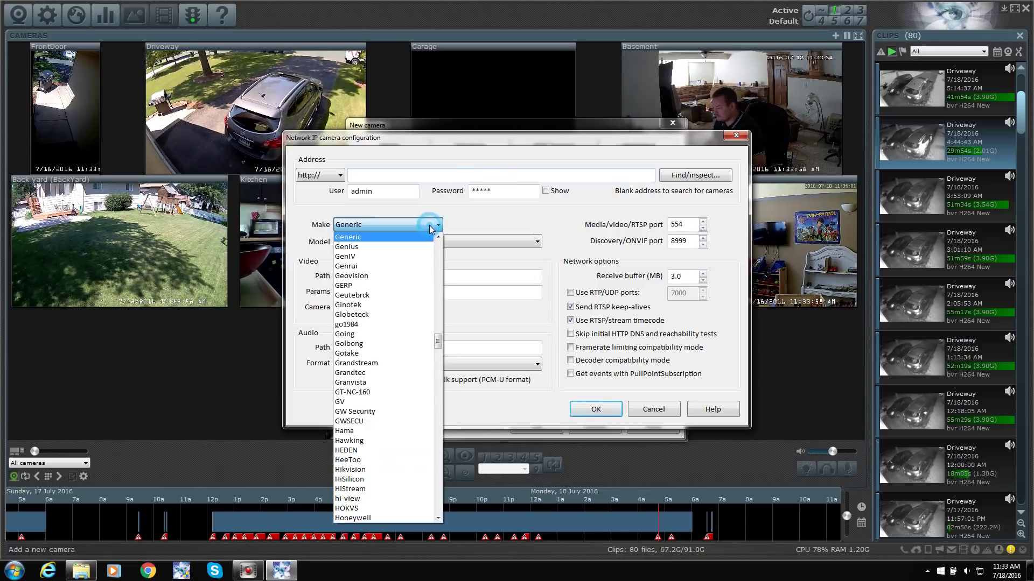
drag(439, 341, 439, 506)
scroll(366, 277, up, 20)
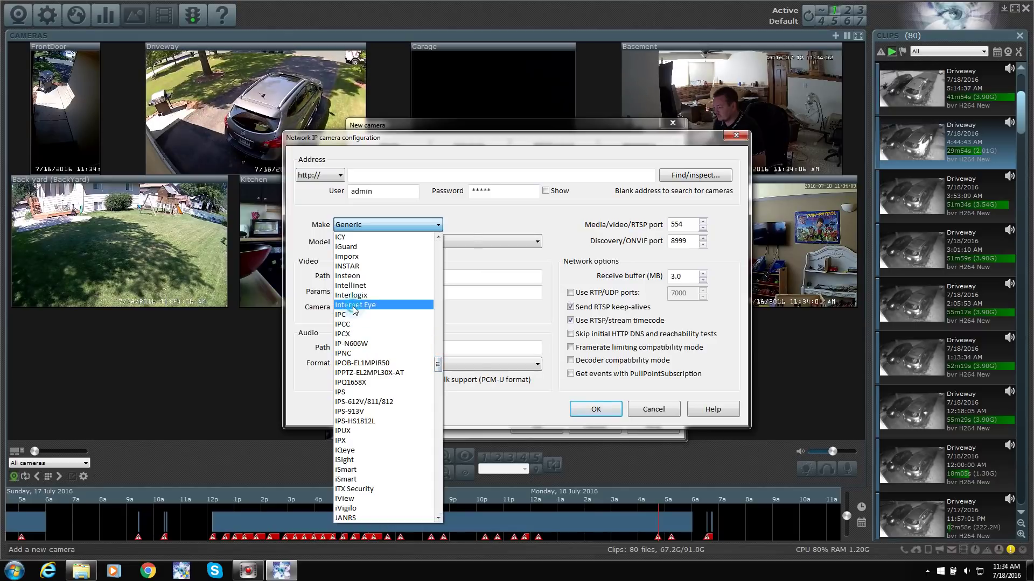
click(351, 304)
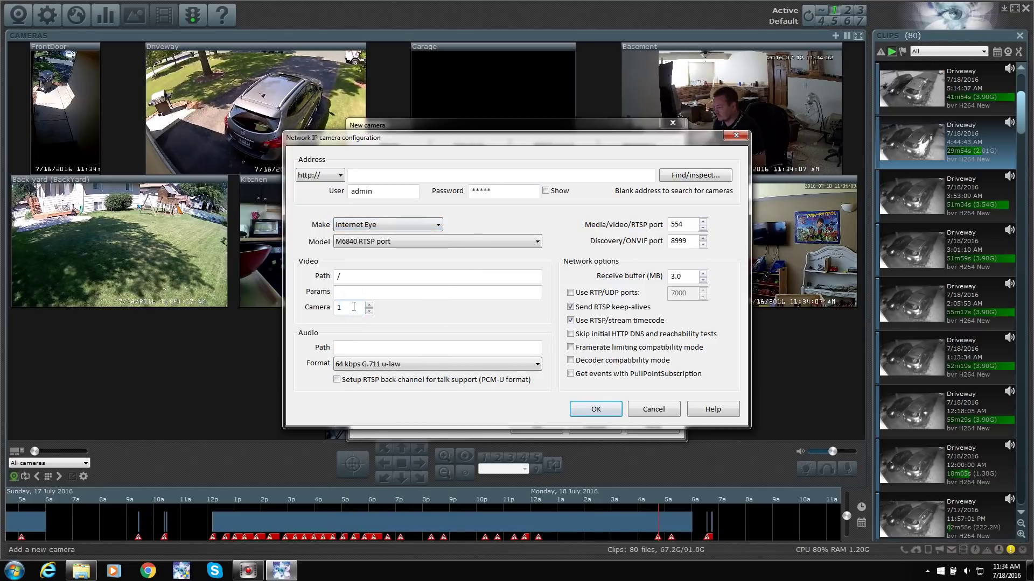
click(372, 240)
click(373, 241)
click(335, 276)
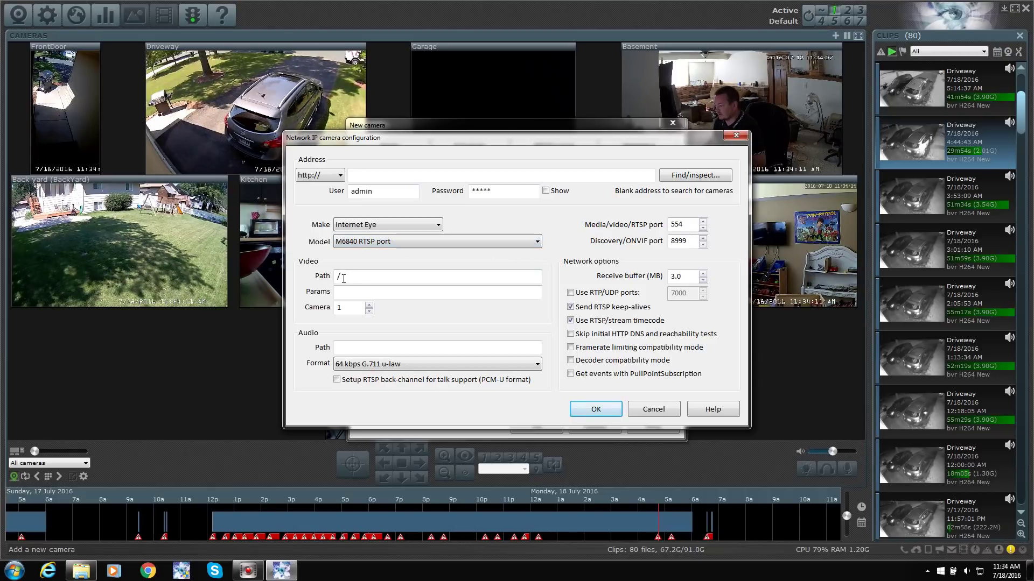
Change the camera make to iCamera, then cancel the network camera configuration
click(379, 226)
scroll(356, 302, up, 5)
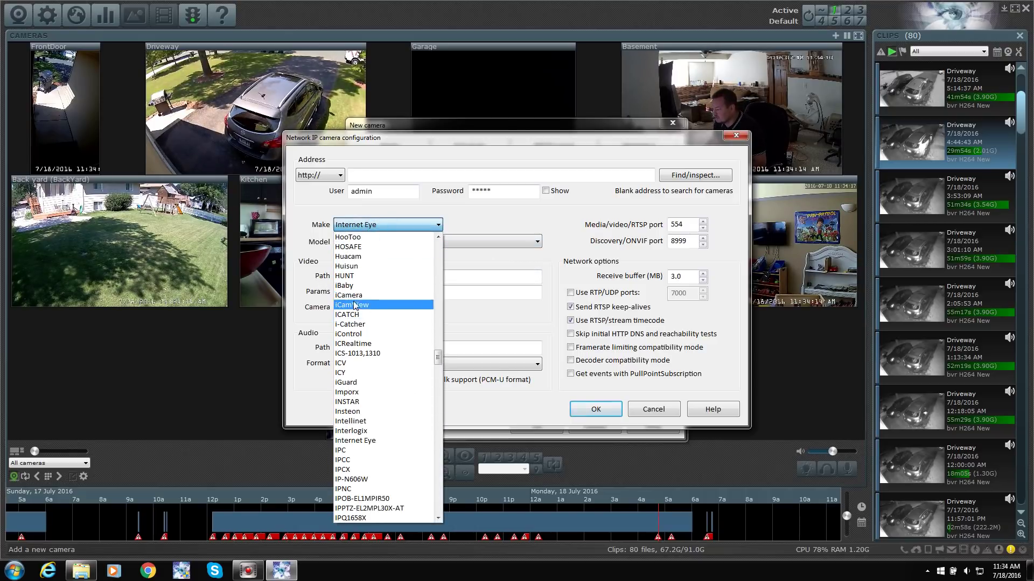
click(350, 295)
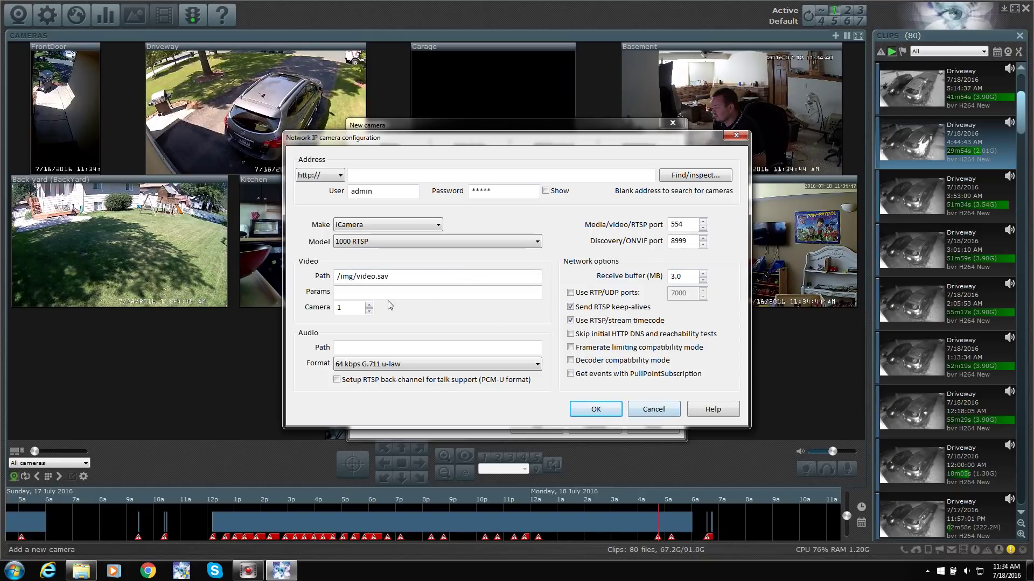
click(665, 416)
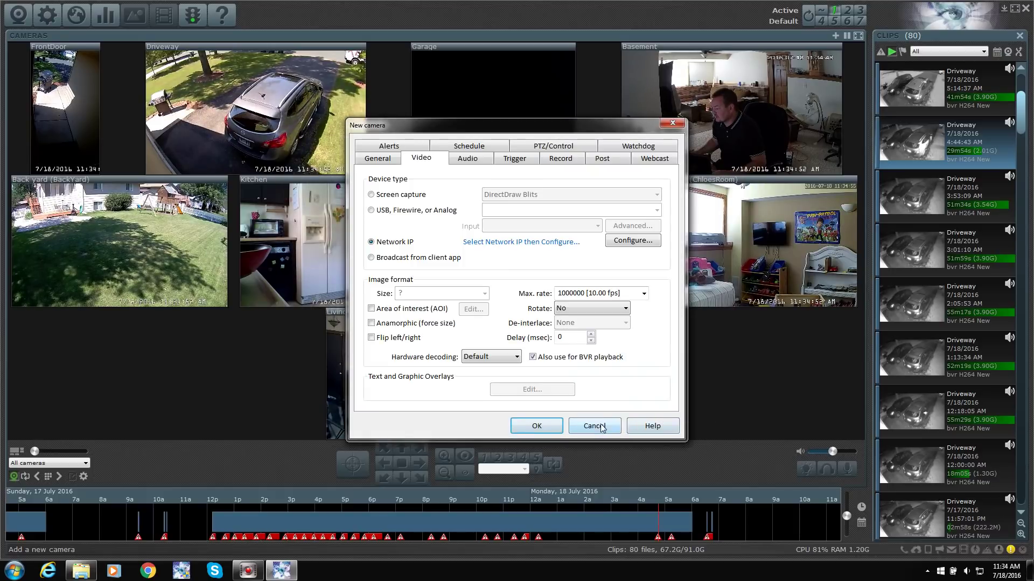
Look over the new camera's Audio and Trigger settings, then abandon the new camera setup
click(473, 160)
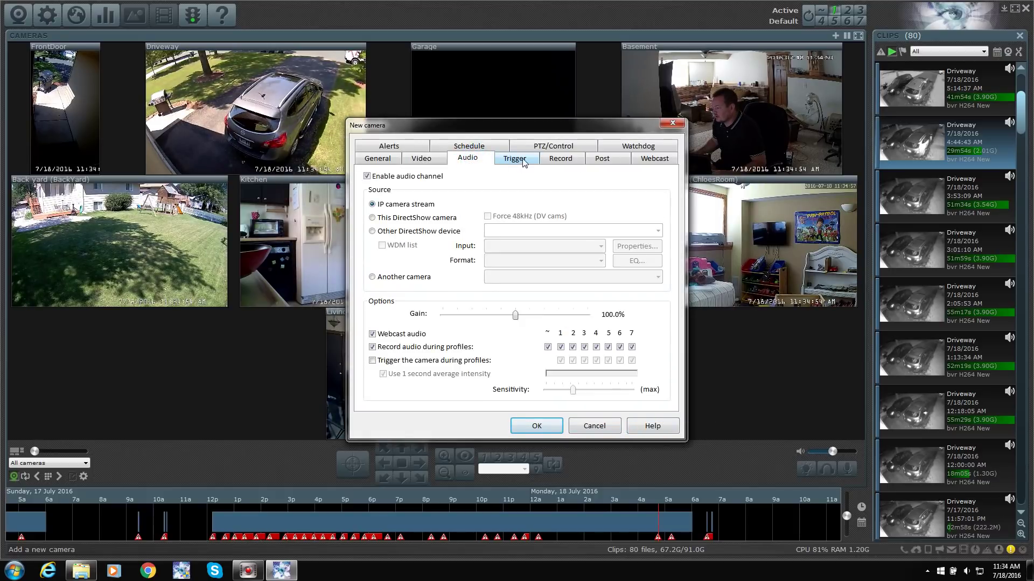
click(523, 160)
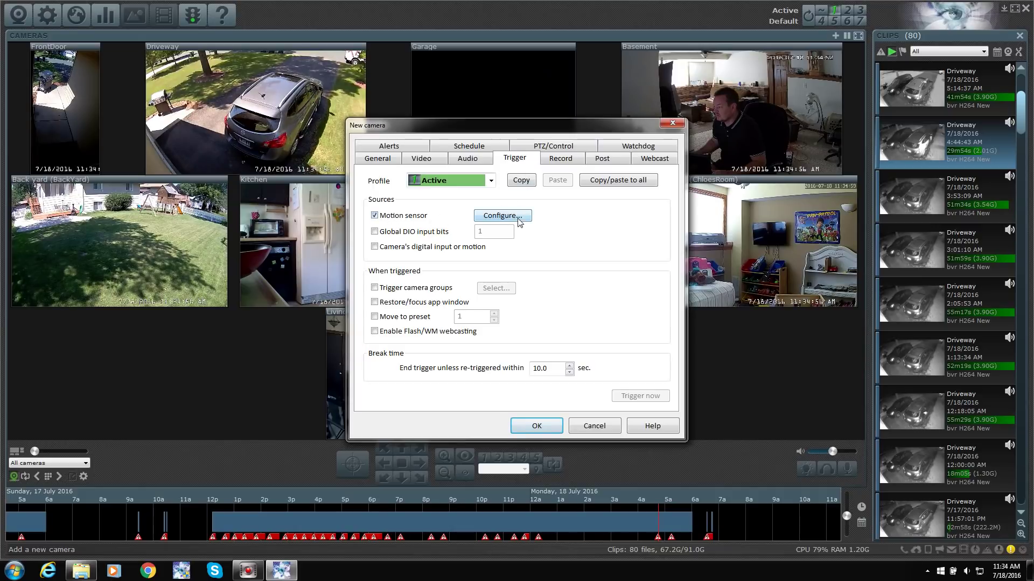
click(673, 123)
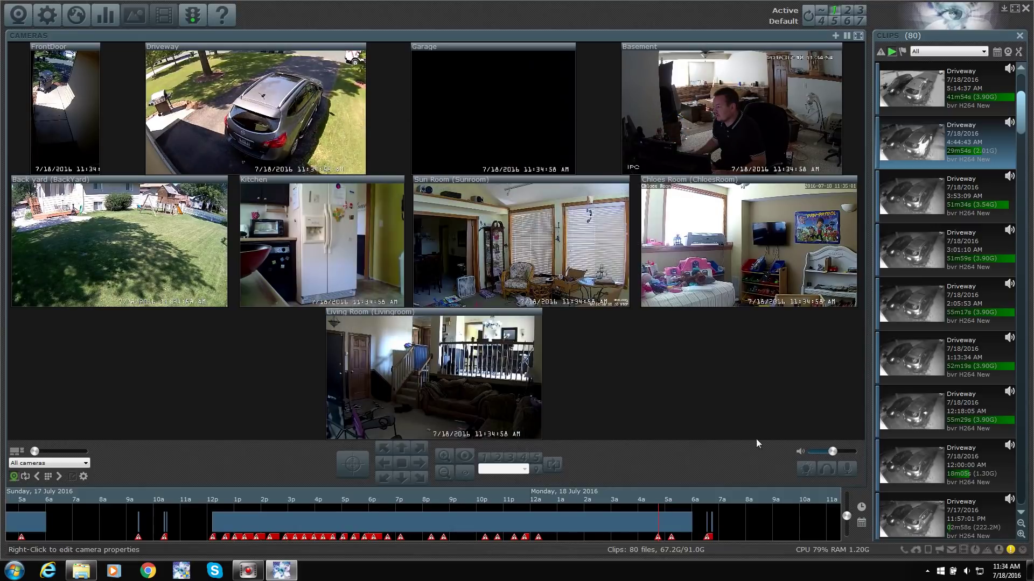
Open the Kitchen camera's properties and enable its audio channel on the Audio tab
right_click(340, 240)
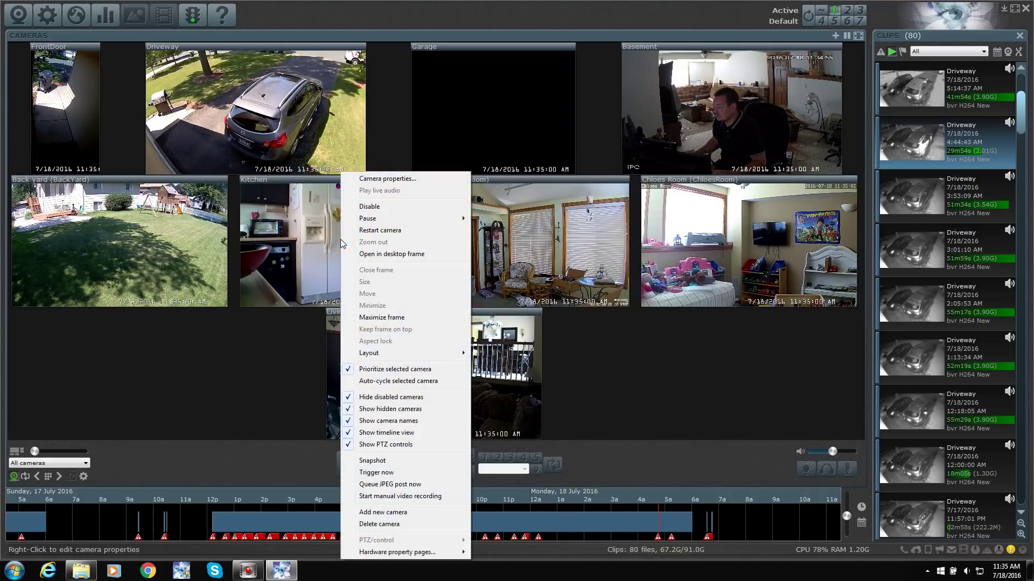
click(381, 178)
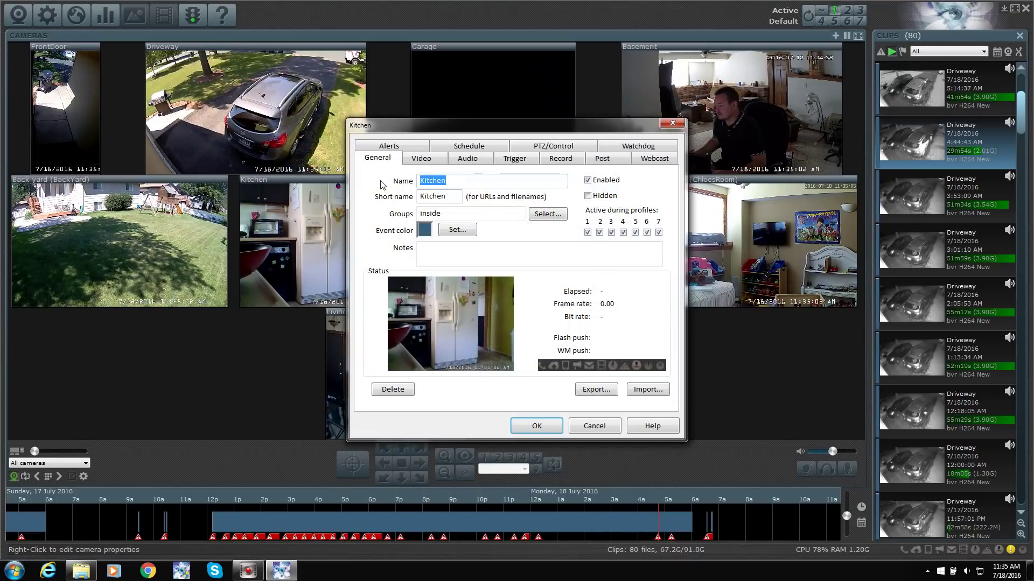
click(425, 158)
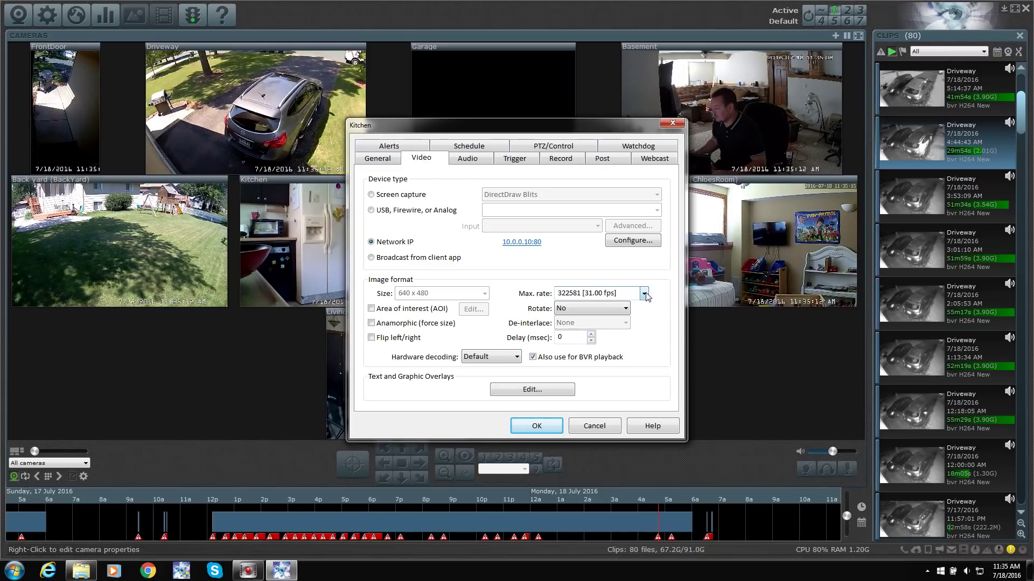
click(464, 160)
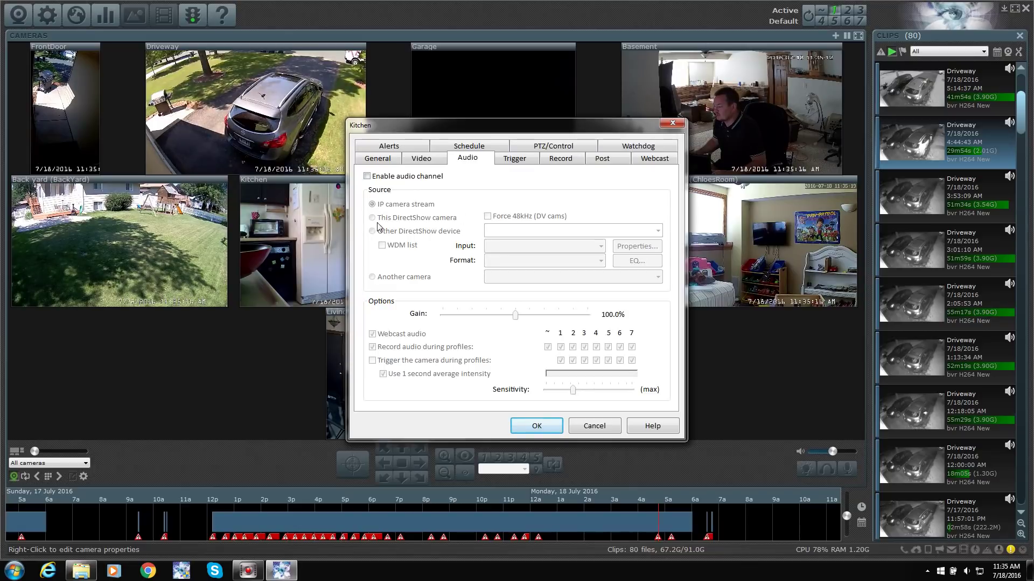
click(368, 178)
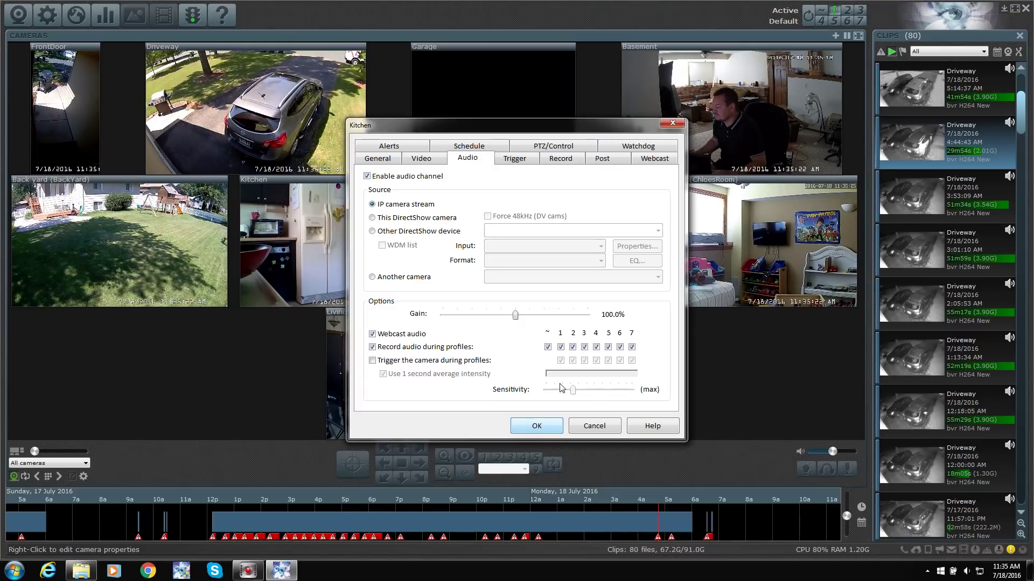
Turn on Kitchen motion-sensor triggering with zones and hot spot, leaving object detection unchanged
click(516, 159)
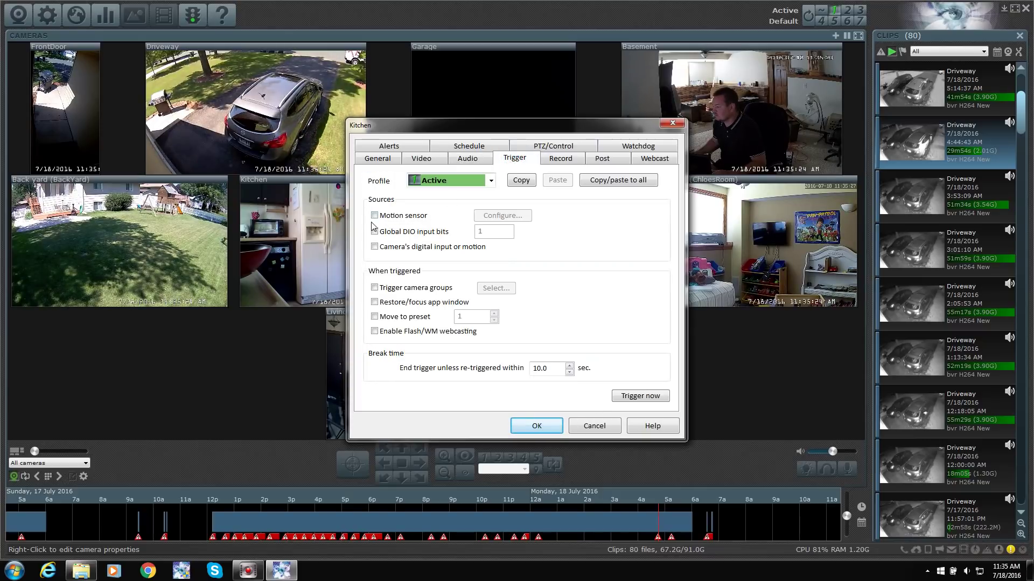
click(398, 217)
click(498, 216)
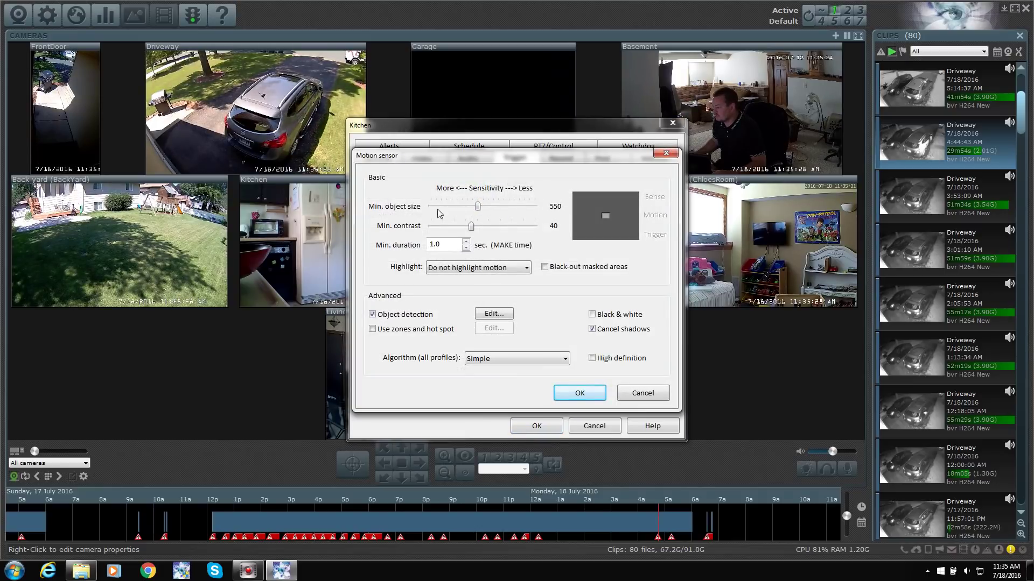
click(372, 329)
click(498, 314)
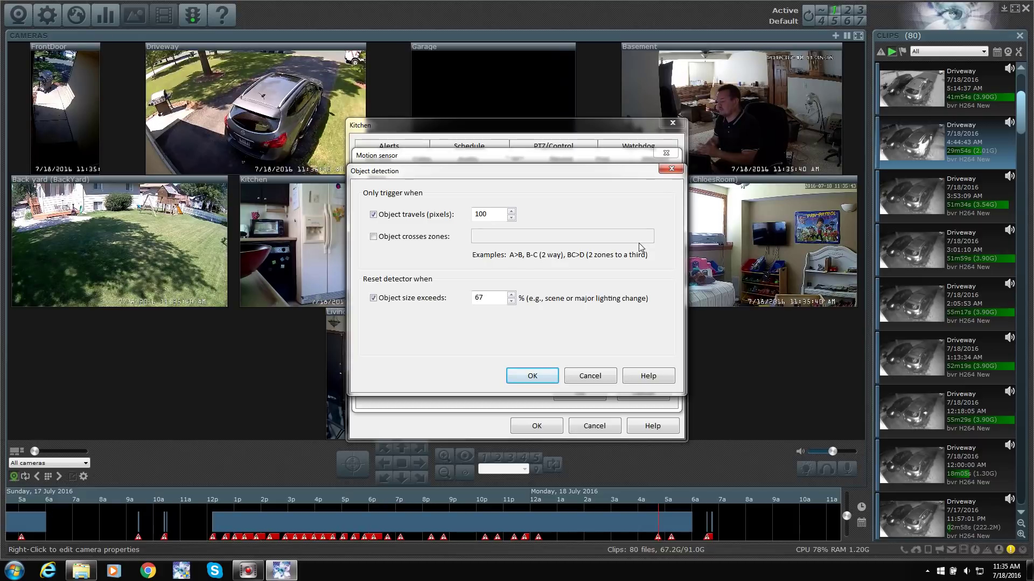
click(604, 376)
Draw Zone A over the microwave and Zone B right of the fridge, then close the zone editor
click(494, 328)
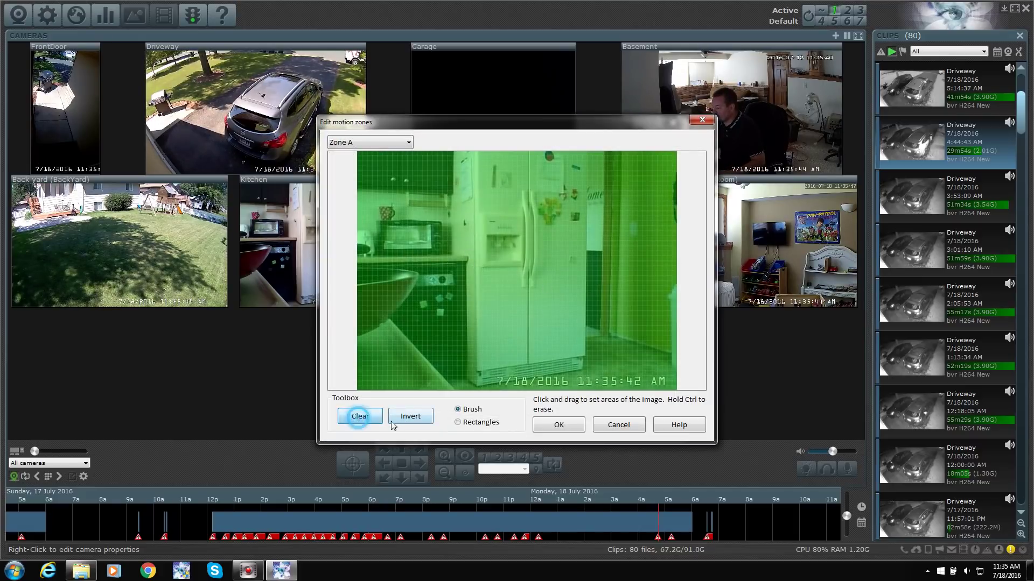
click(407, 421)
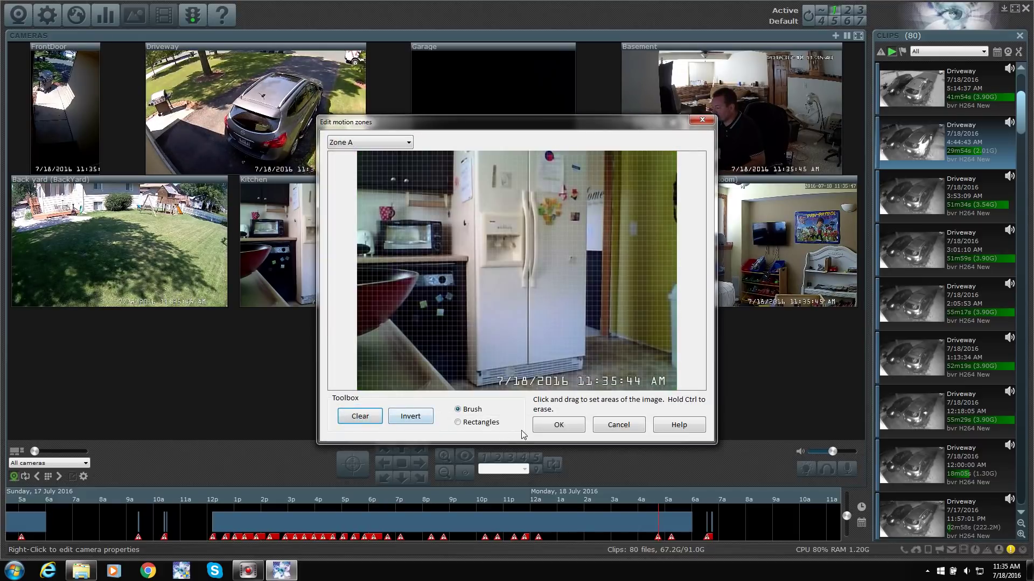
click(458, 423)
drag(387, 220, 483, 293)
click(408, 143)
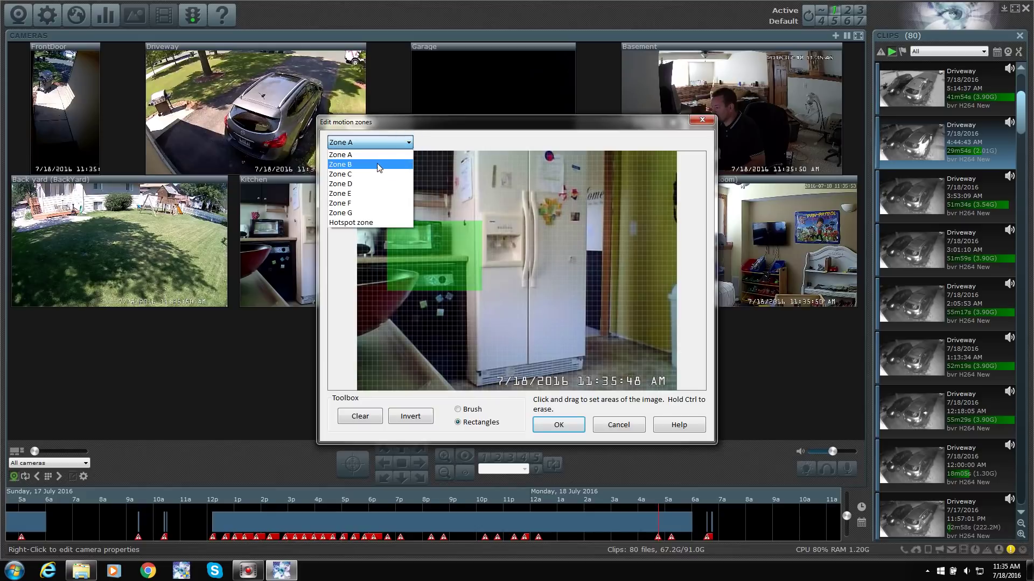
click(377, 163)
drag(572, 211, 668, 301)
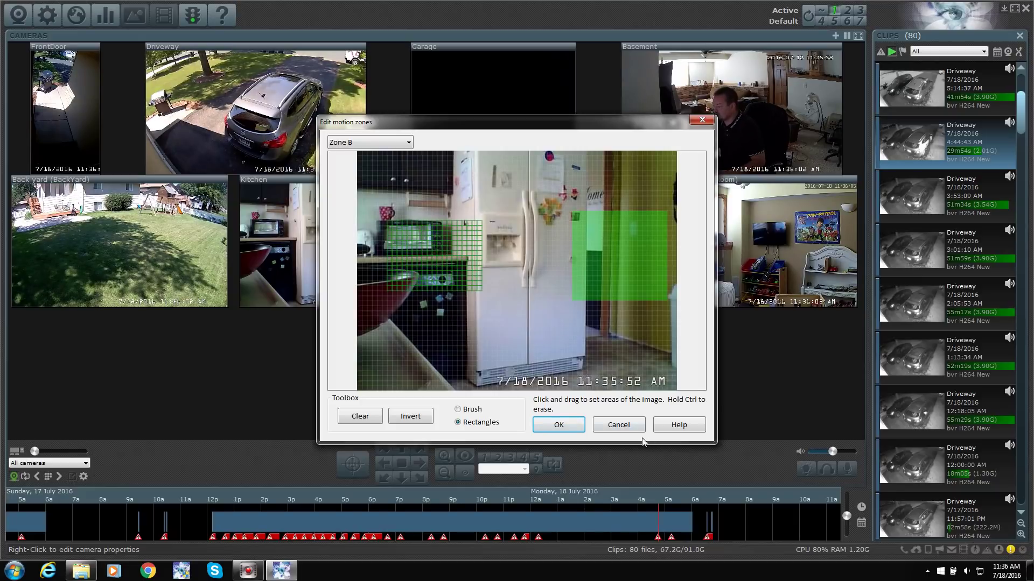
click(624, 425)
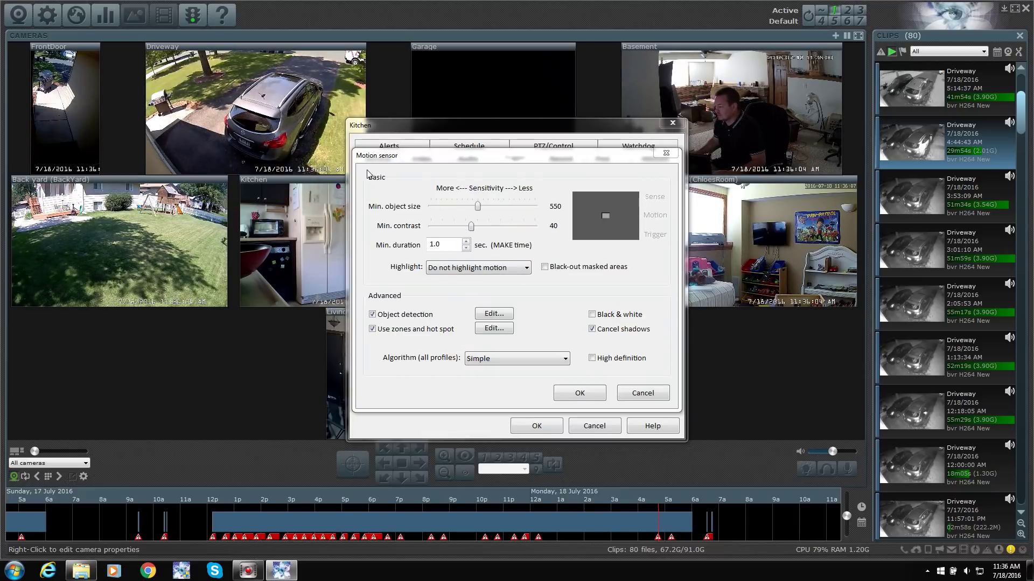
click(668, 399)
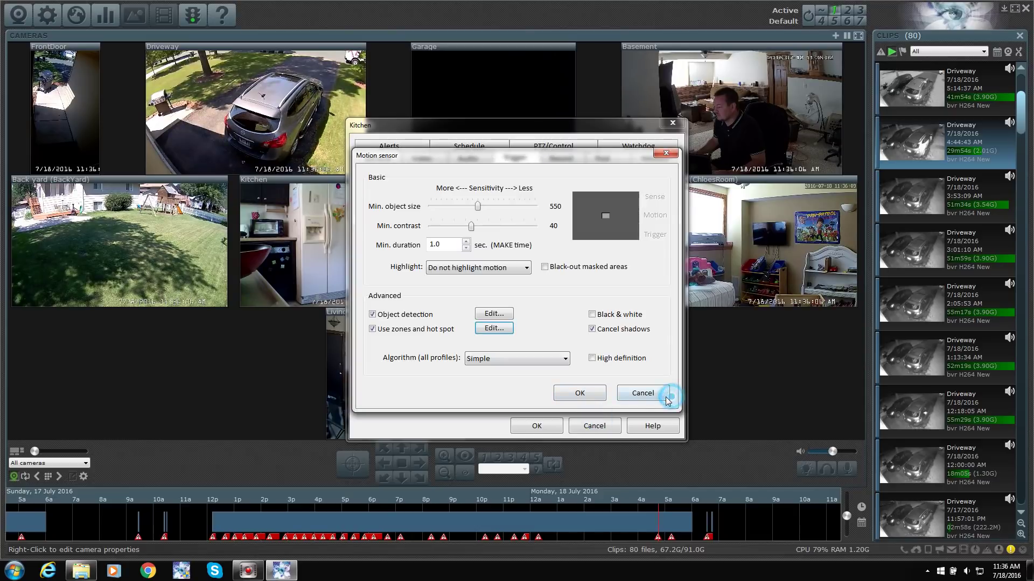
Discard the motion sensor changes and review the Kitchen camera's recording settings
click(374, 215)
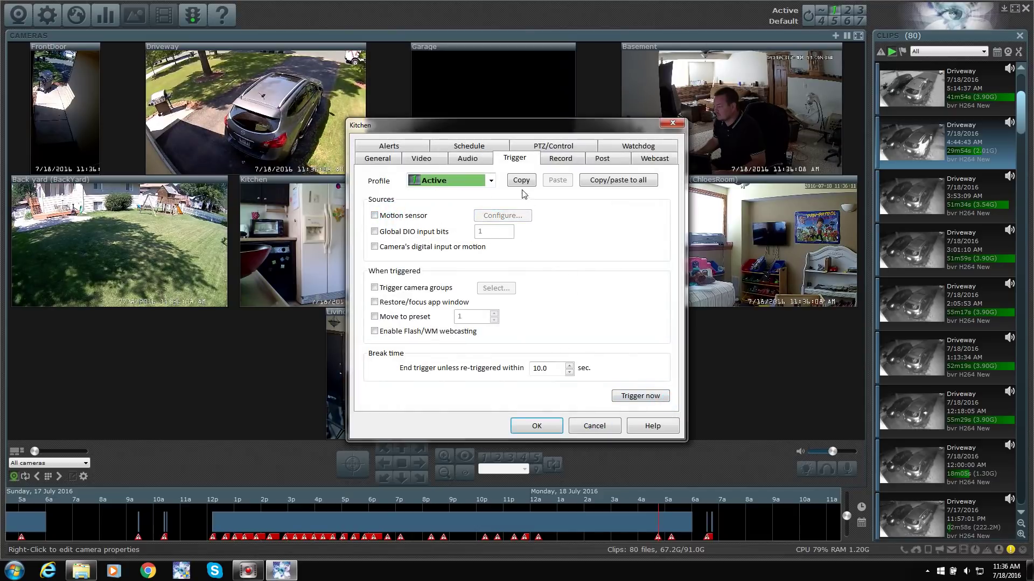
click(561, 160)
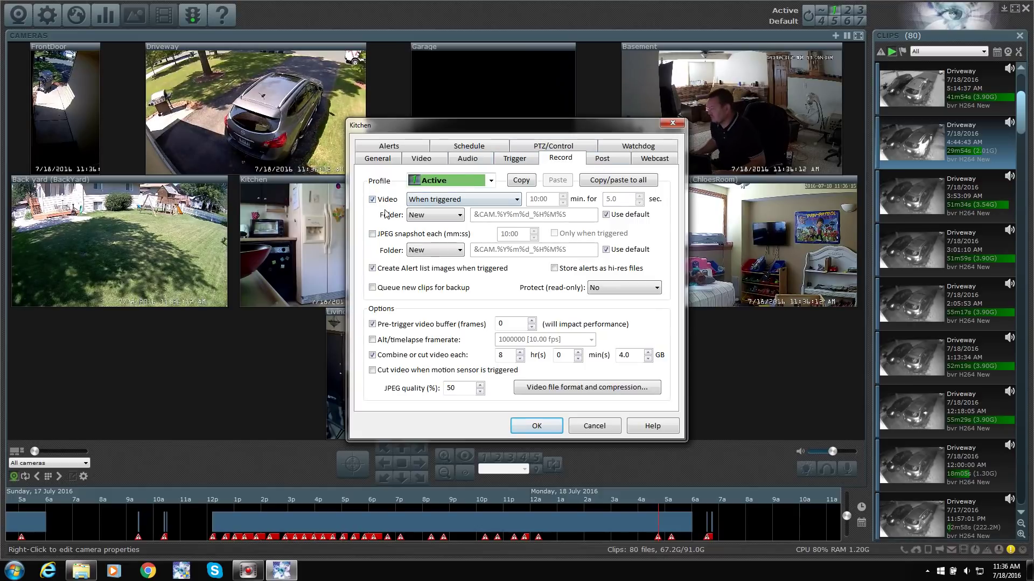
click(503, 161)
click(582, 160)
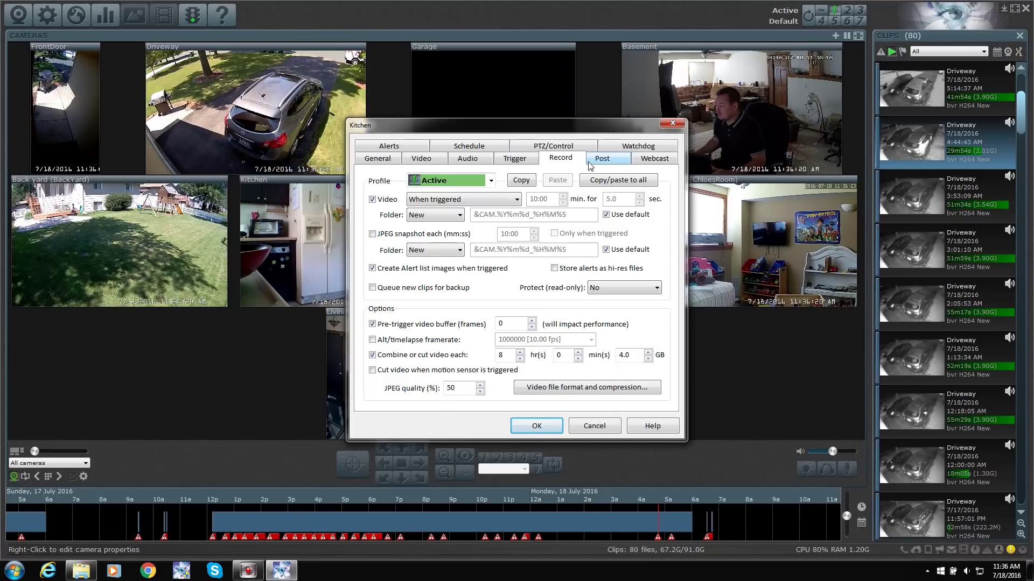
Check the Kitchen camera's alert and watchdog settings, then close its properties
click(390, 149)
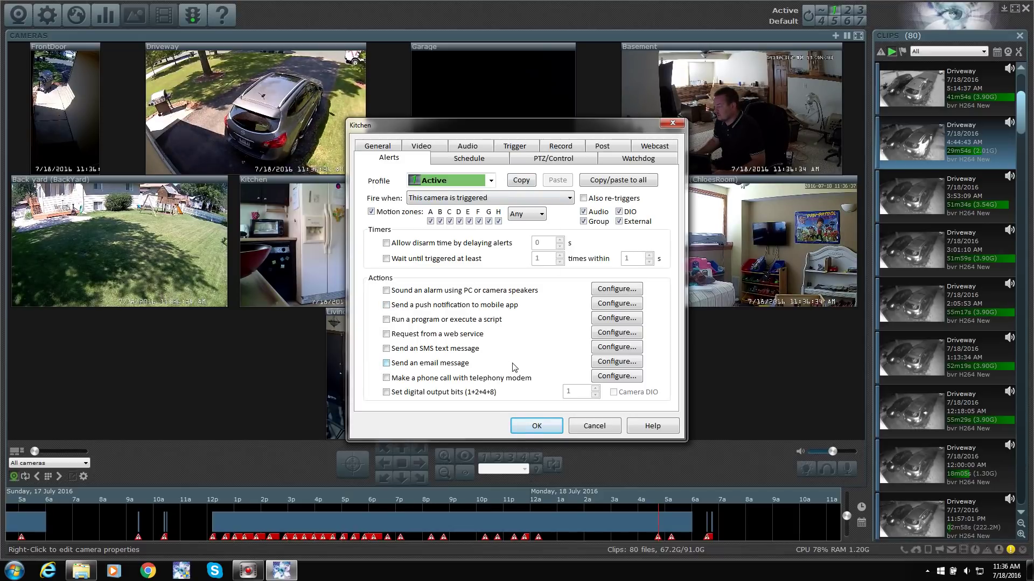
click(652, 158)
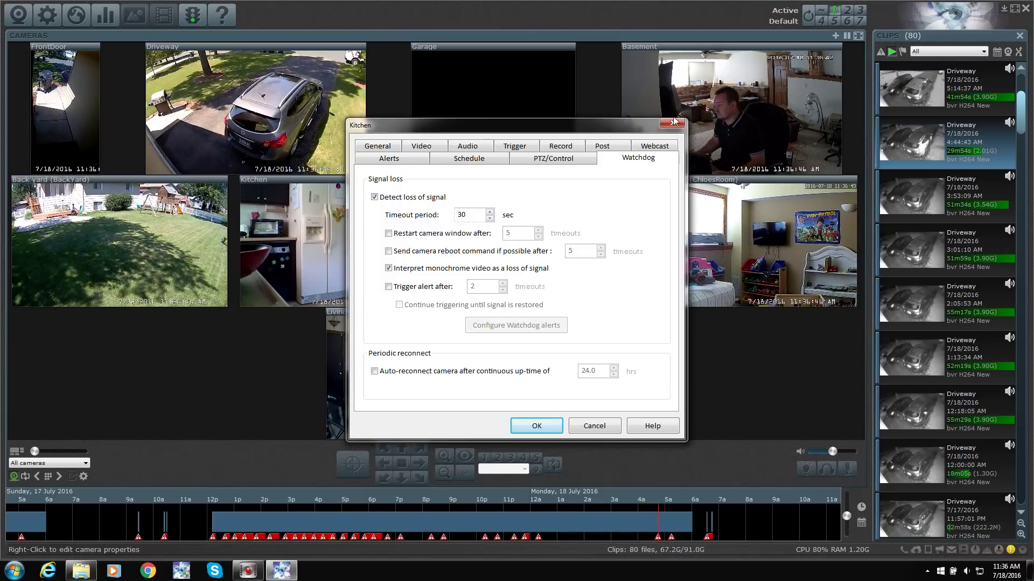
key(Escape)
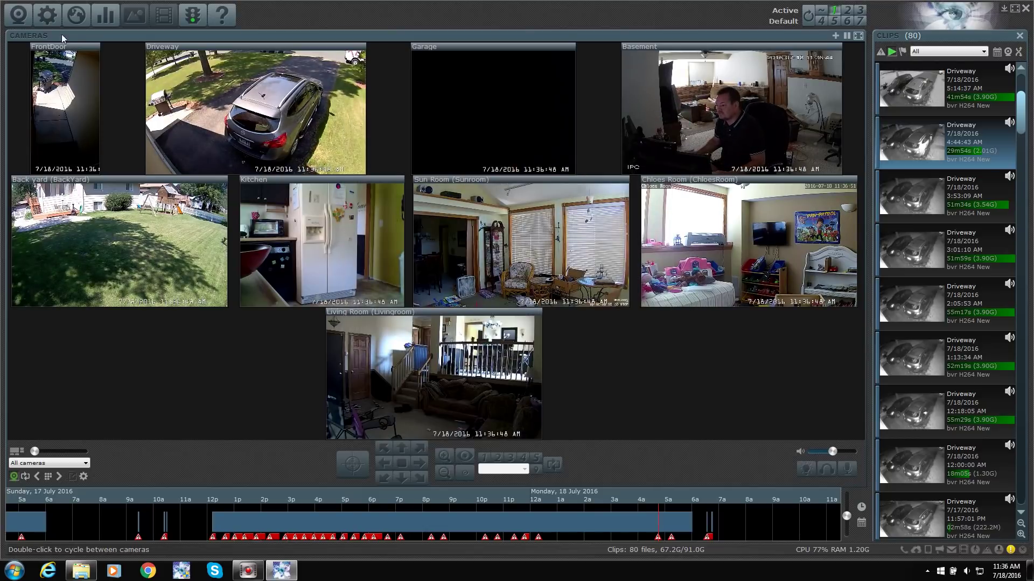
click(46, 15)
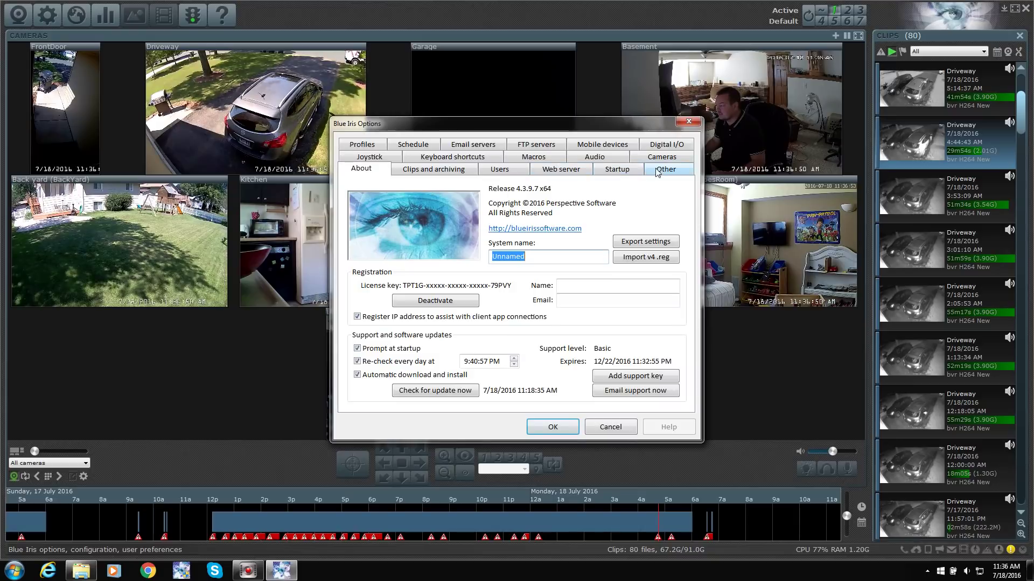
click(505, 170)
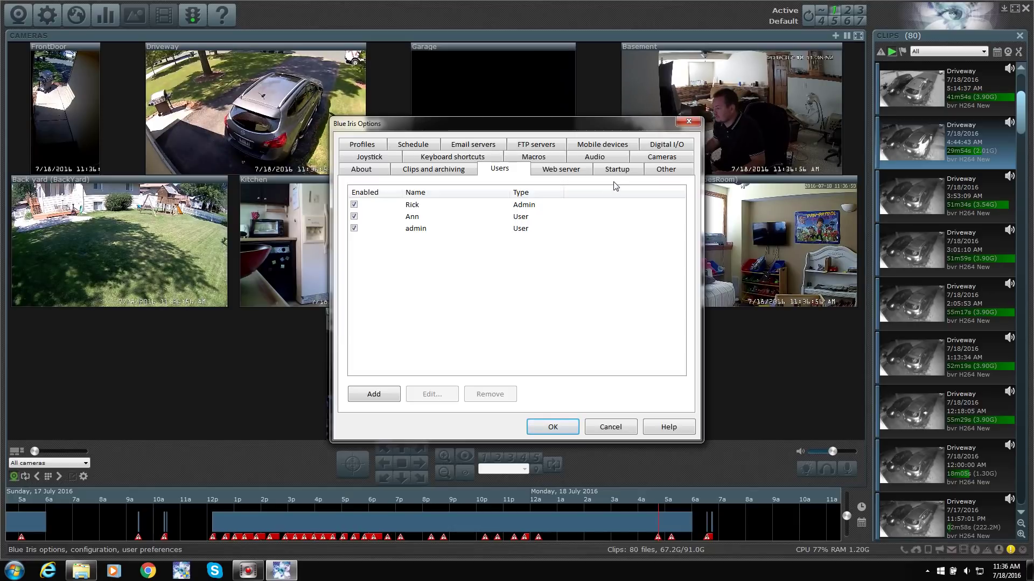
click(620, 167)
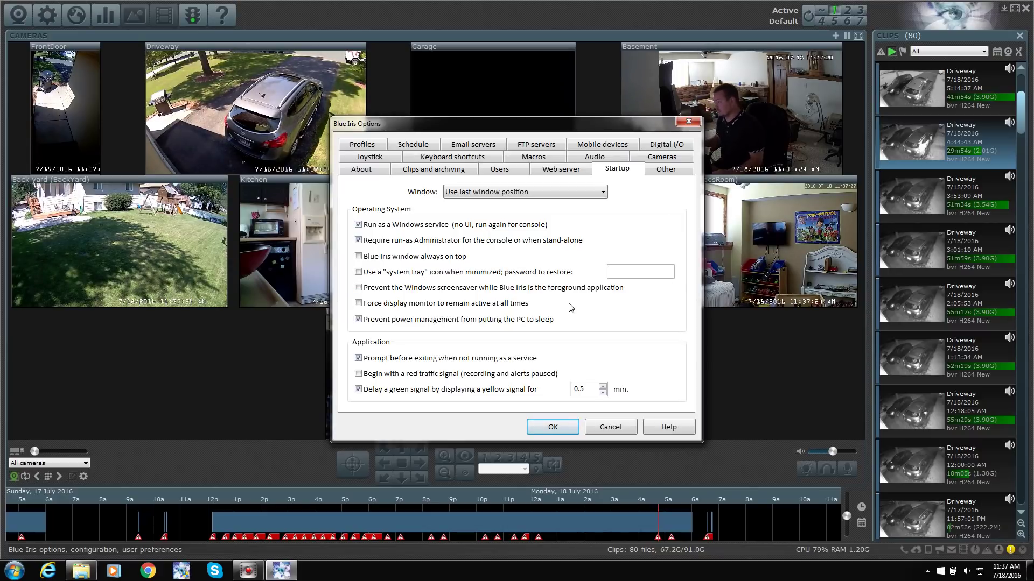
click(601, 430)
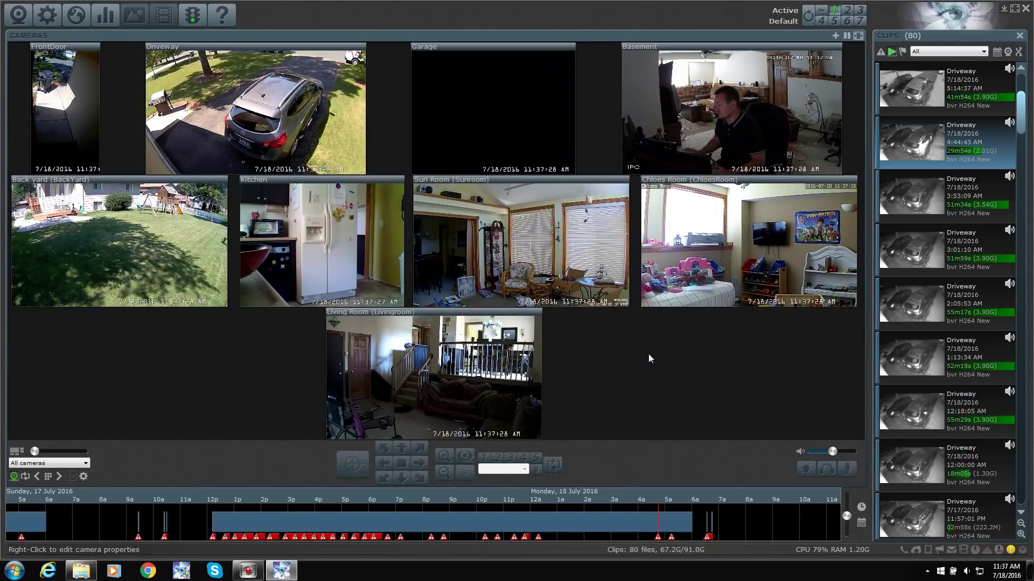
drag(1020, 108, 1026, 85)
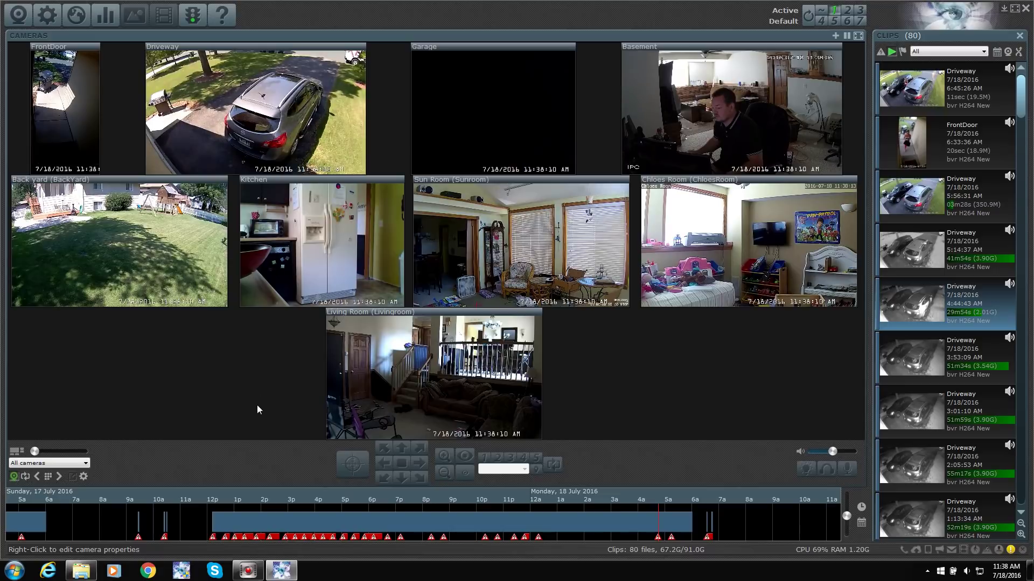
Switch the grid to the 'outside' camera group and toggle Auto-cycle on, then back off
click(32, 463)
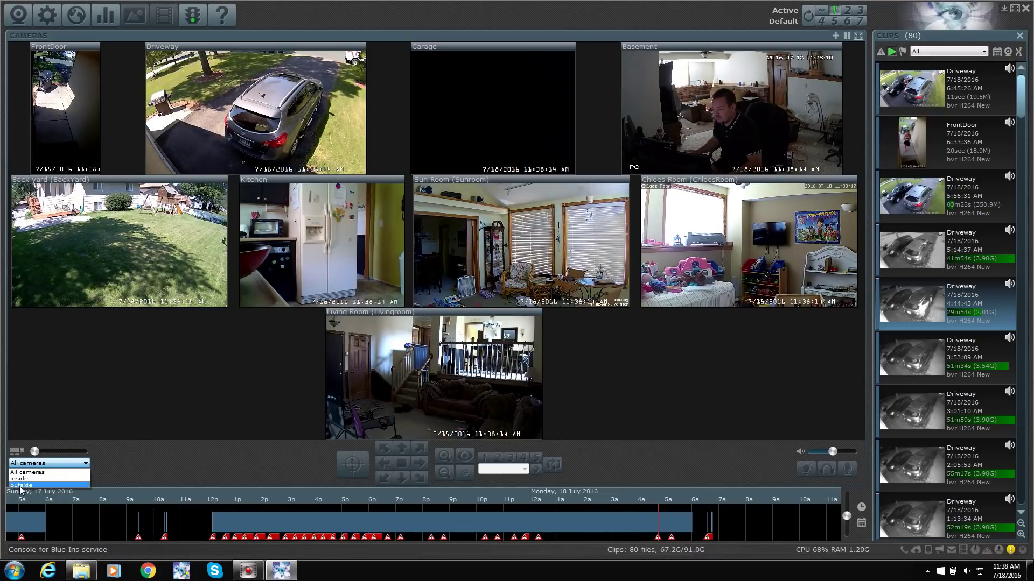
click(20, 486)
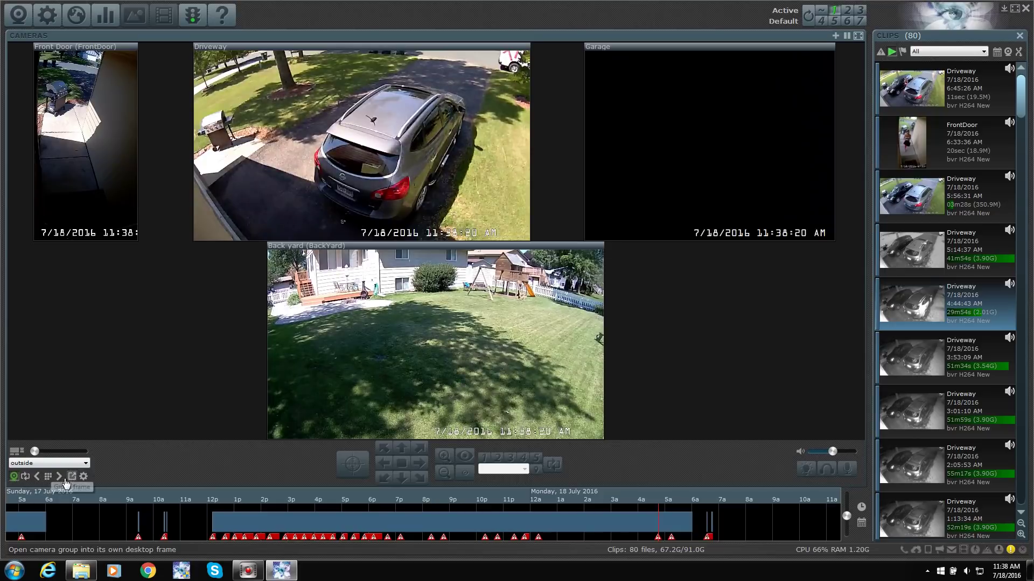
click(25, 476)
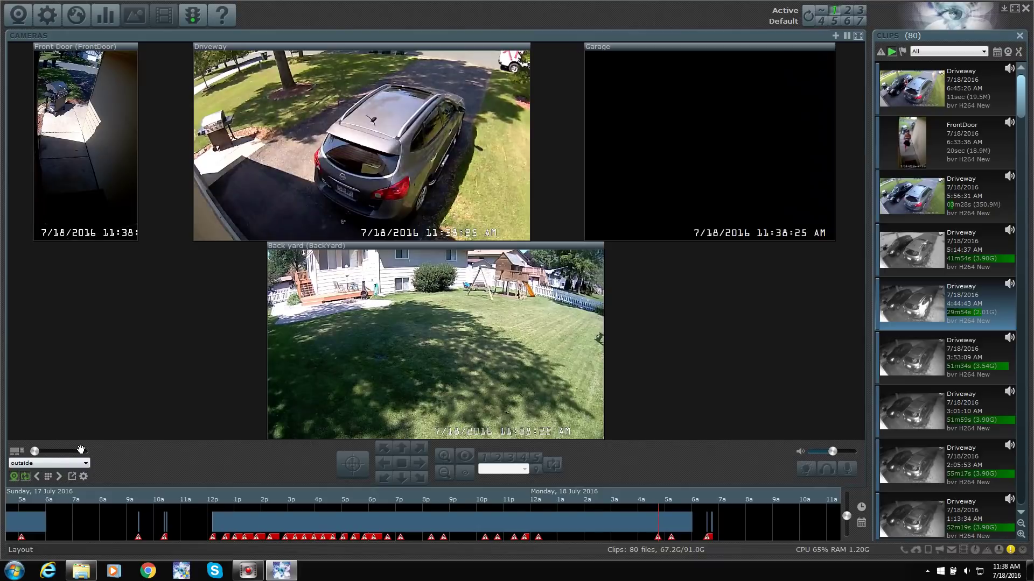
click(24, 477)
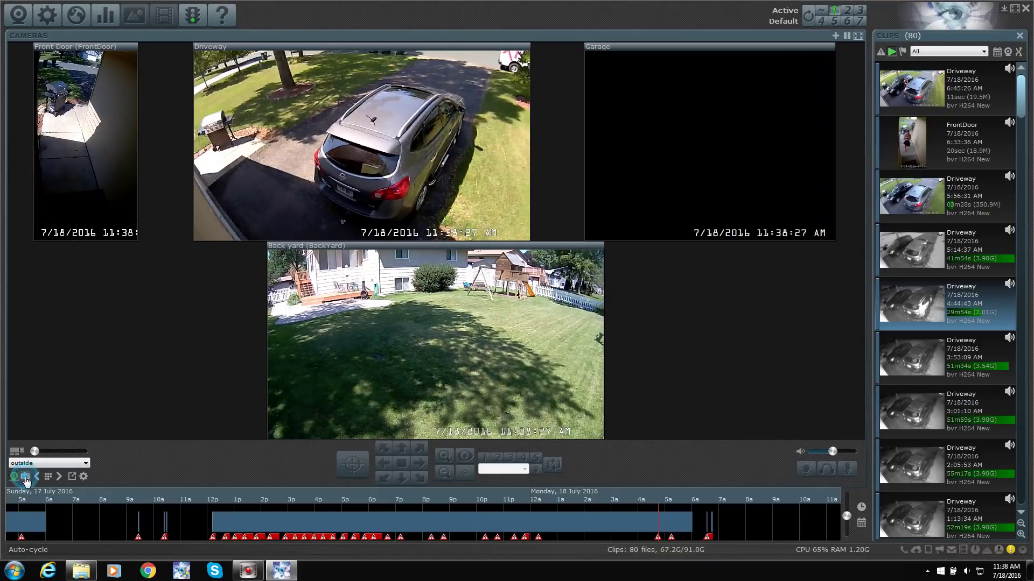
Pop the outside group into its own window, step through Back yard, Garage and Driveway, then show all four
click(71, 477)
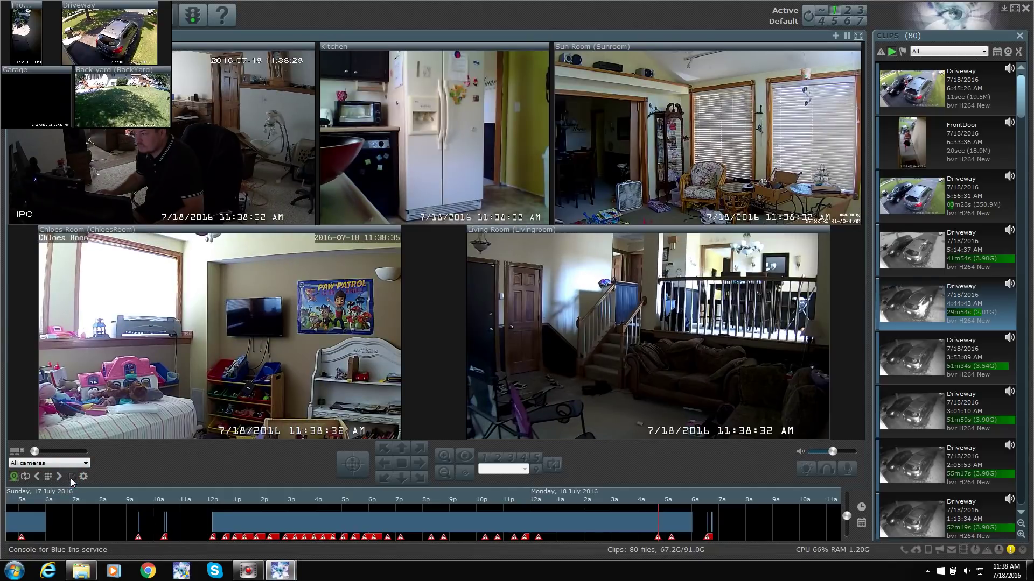
click(36, 477)
click(36, 477)
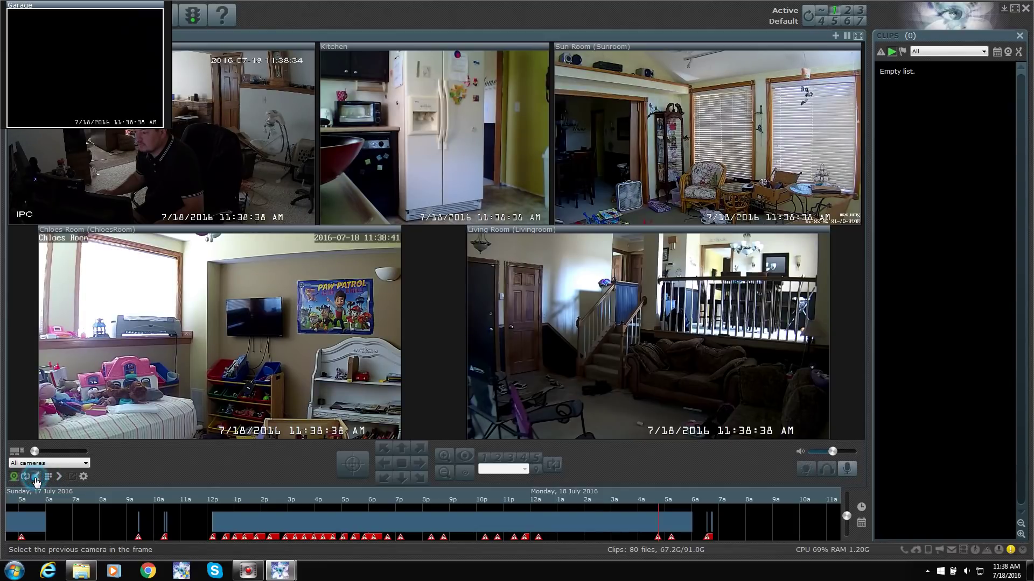
click(36, 477)
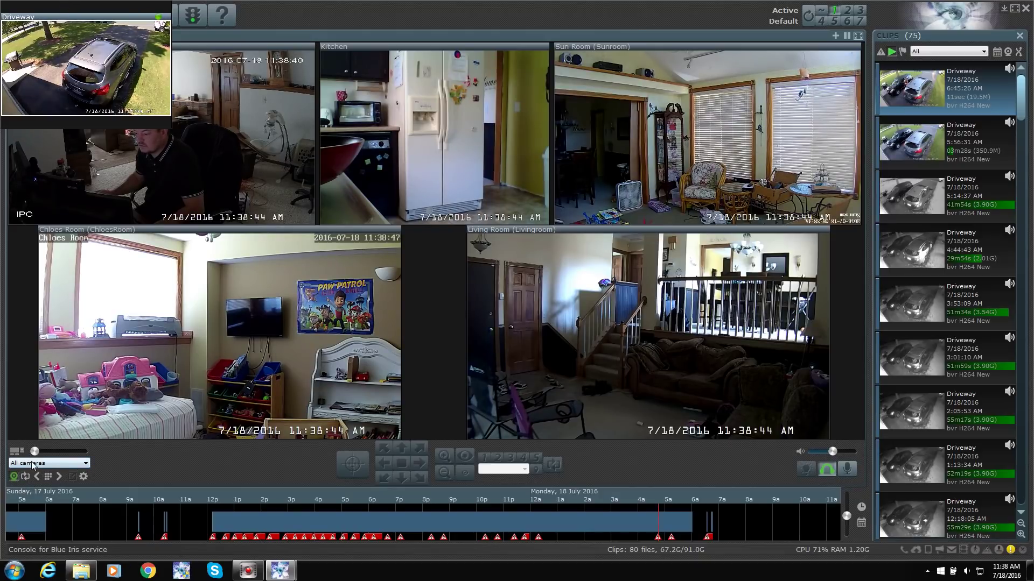
click(48, 477)
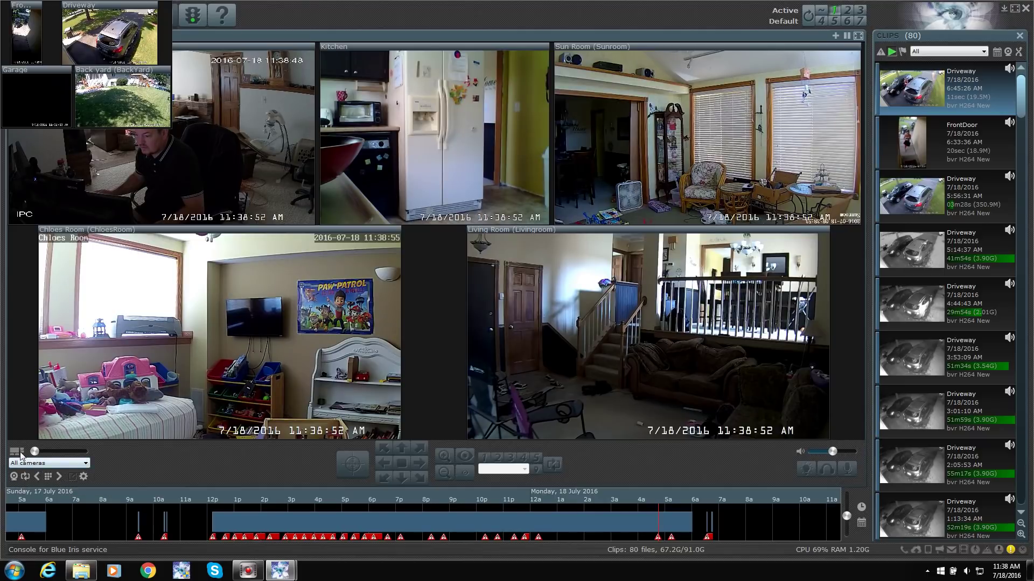
Enlarge the Basement tile in the main grid and move the selection from Basement to Kitchen
mouse_move(35, 451)
mouse_down()
mouse_move(101, 462)
mouse_move(34, 452)
mouse_up()
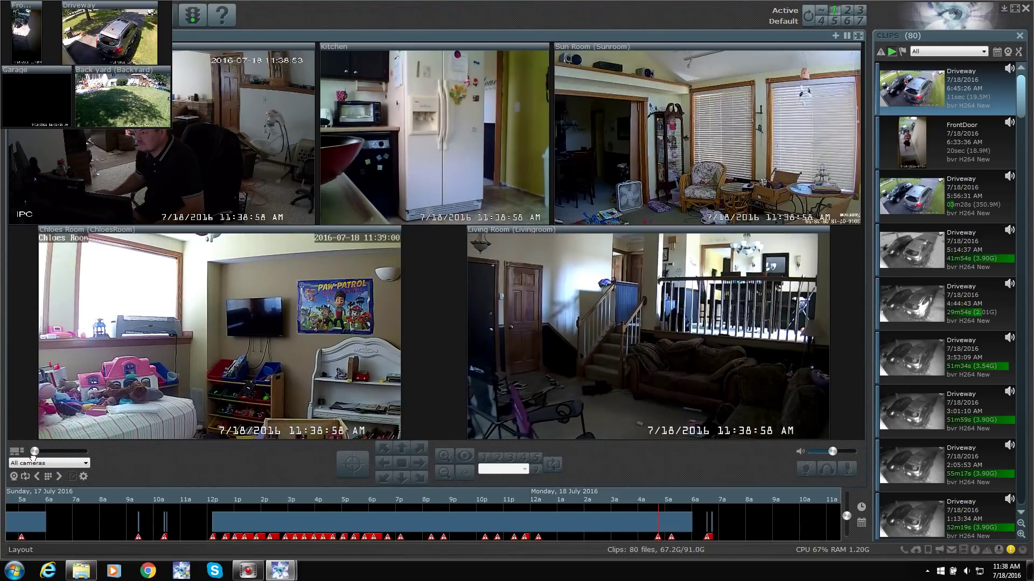
click(59, 477)
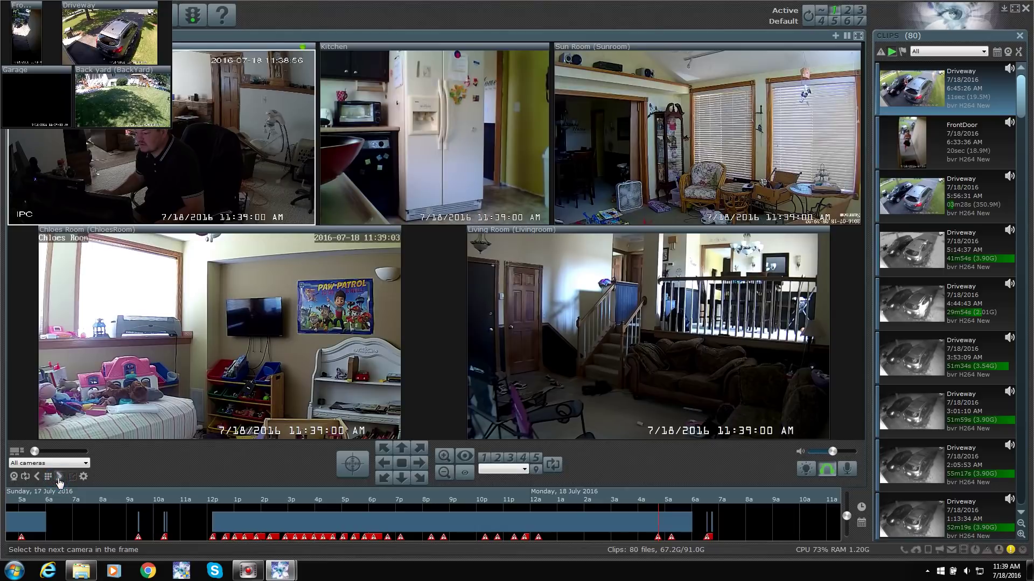
click(59, 477)
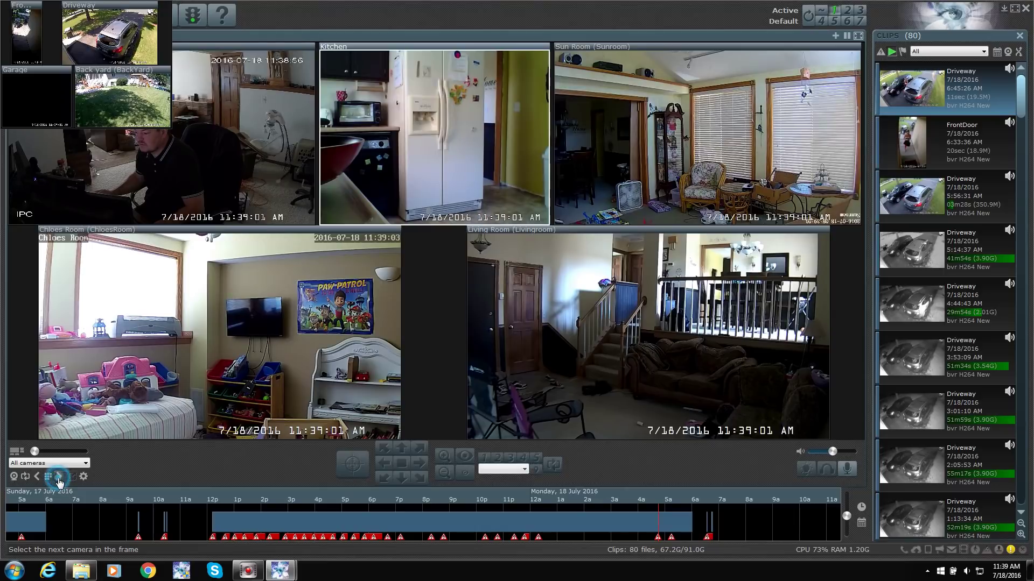
right_click(117, 5)
Close the pop-out frame so the outside cameras rejoin the main nine-camera grid
click(141, 10)
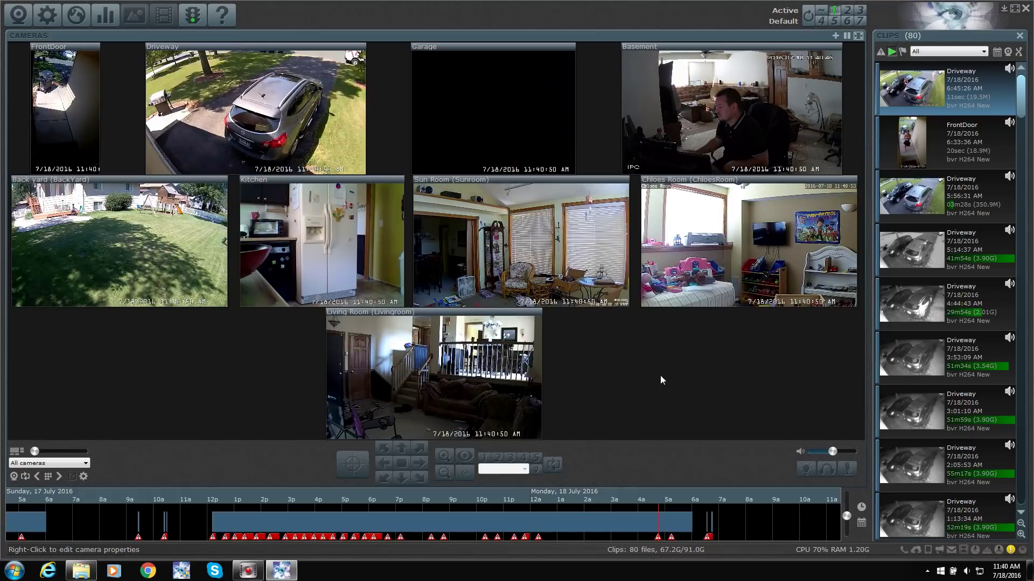
View the Basement camera full screen, return to the grid, and select its tile for panning
double_click(728, 121)
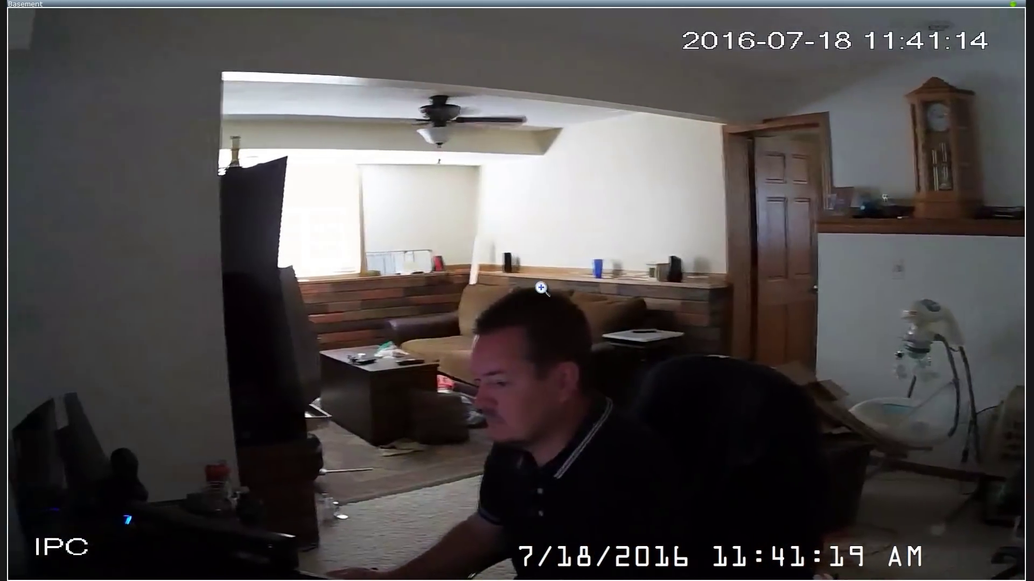
double_click(558, 285)
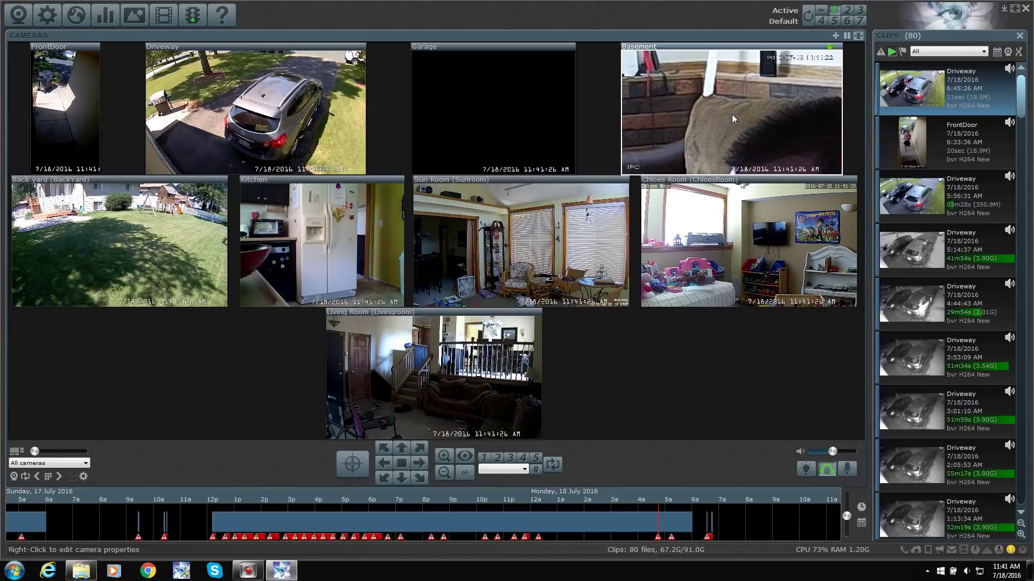
click(717, 121)
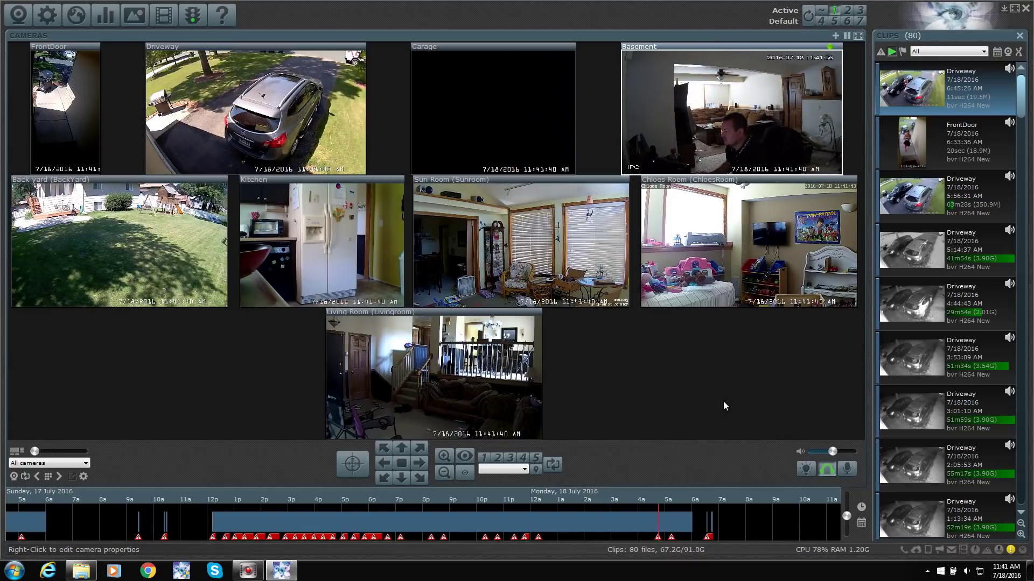
click(207, 428)
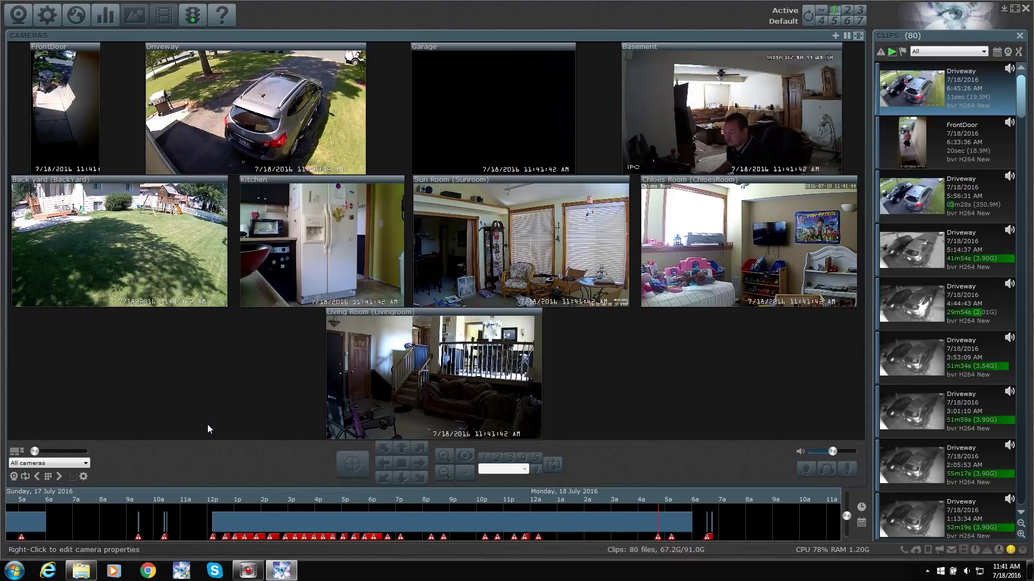